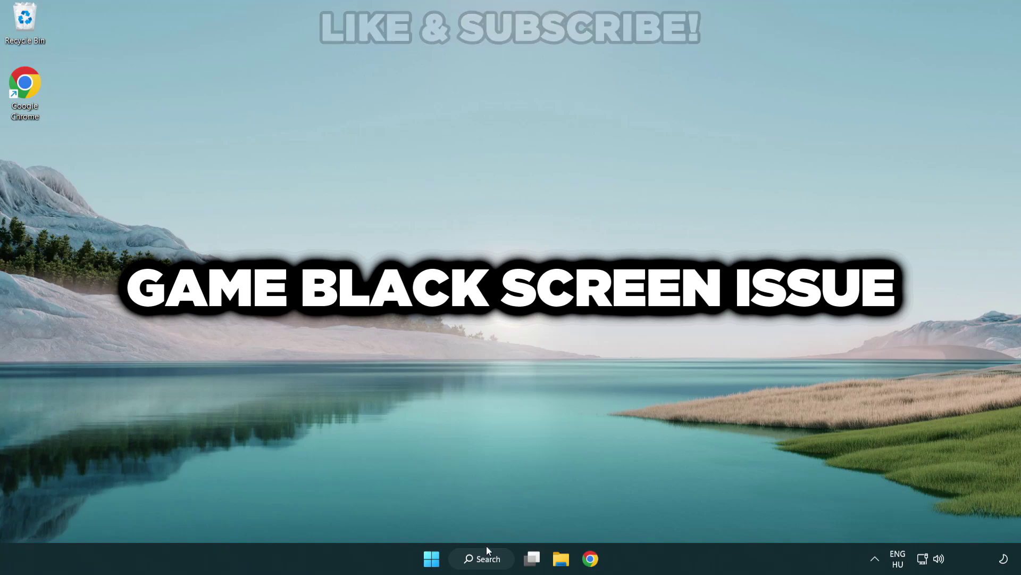
Step: Search Windows for 'device manager' and launch Device Manager from the best match
left_click(491, 563)
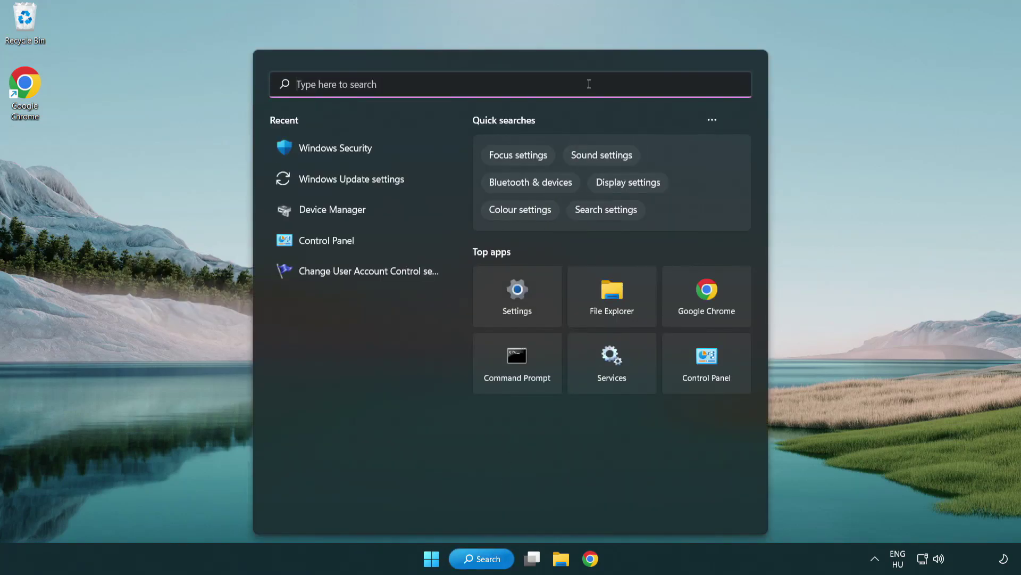
type("device m")
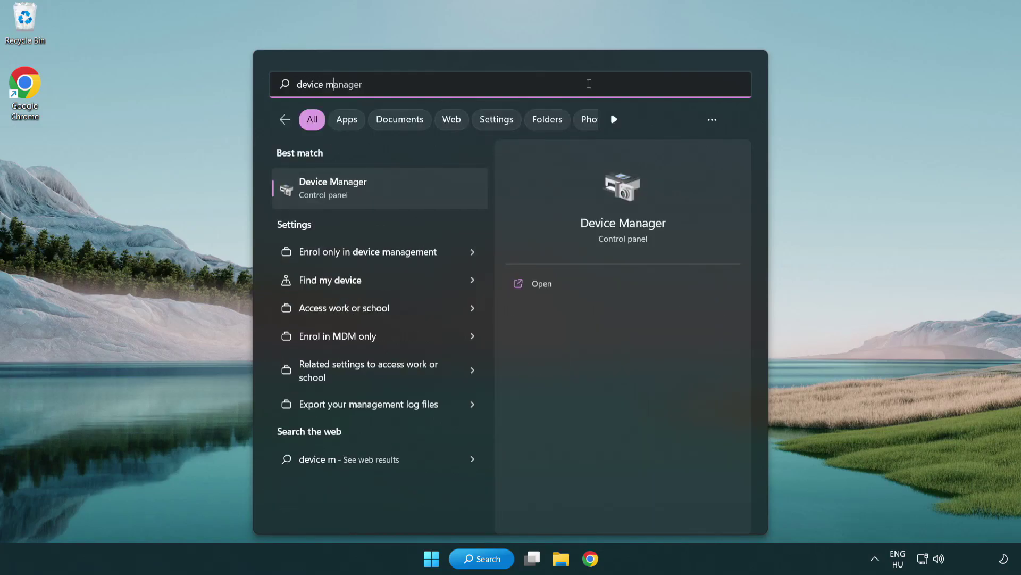
type("anager")
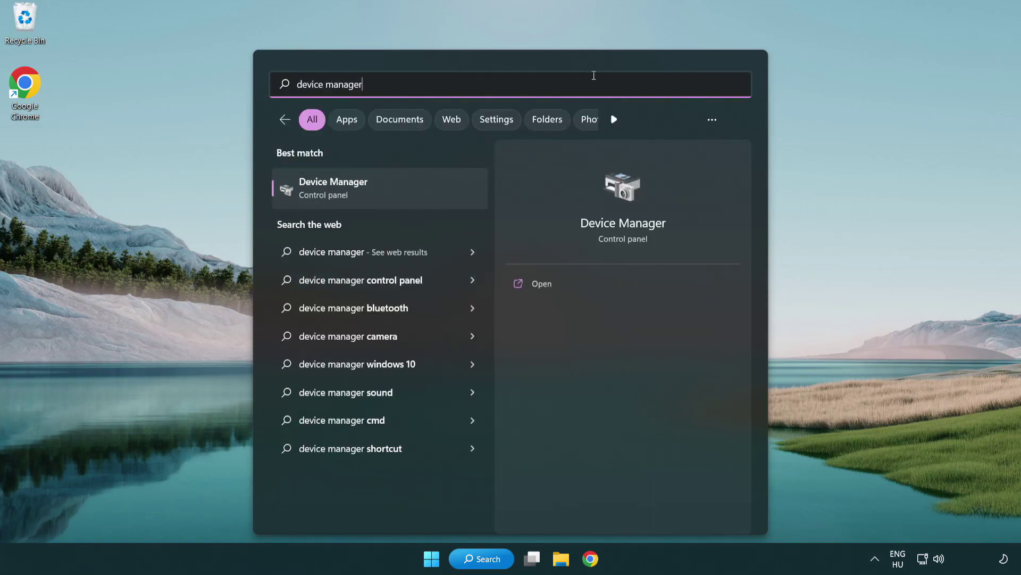
left_click(409, 196)
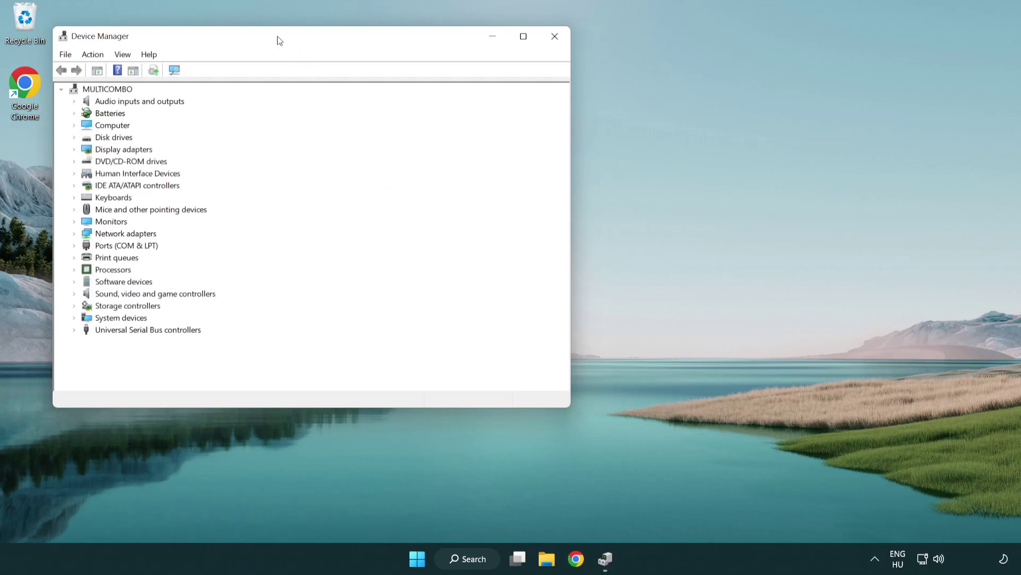
Step: Auto-search for a newer VMware SVGA 3D display driver; the best driver is already installed
left_click_drag(278, 39, 450, 103)
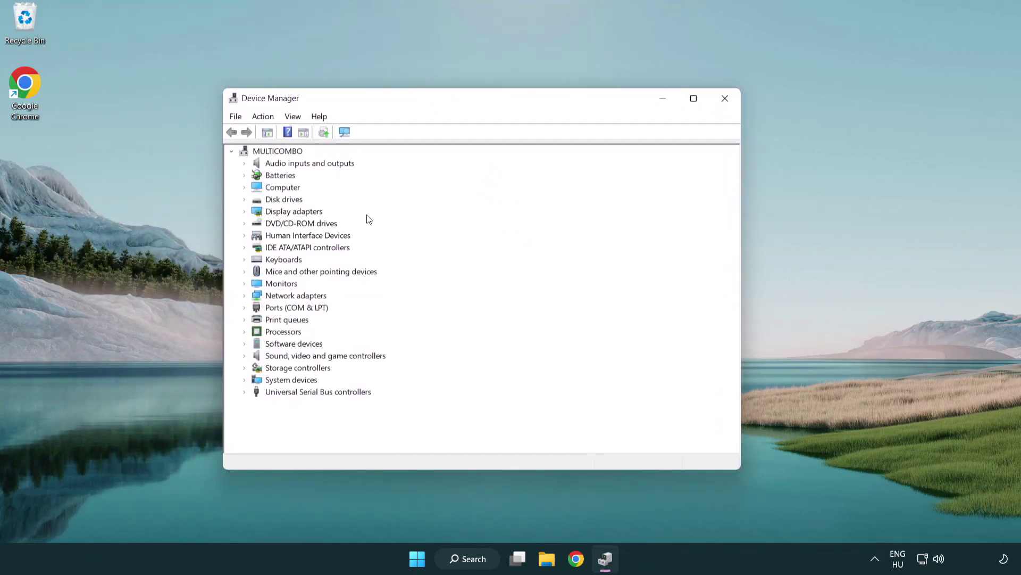
left_click(280, 213)
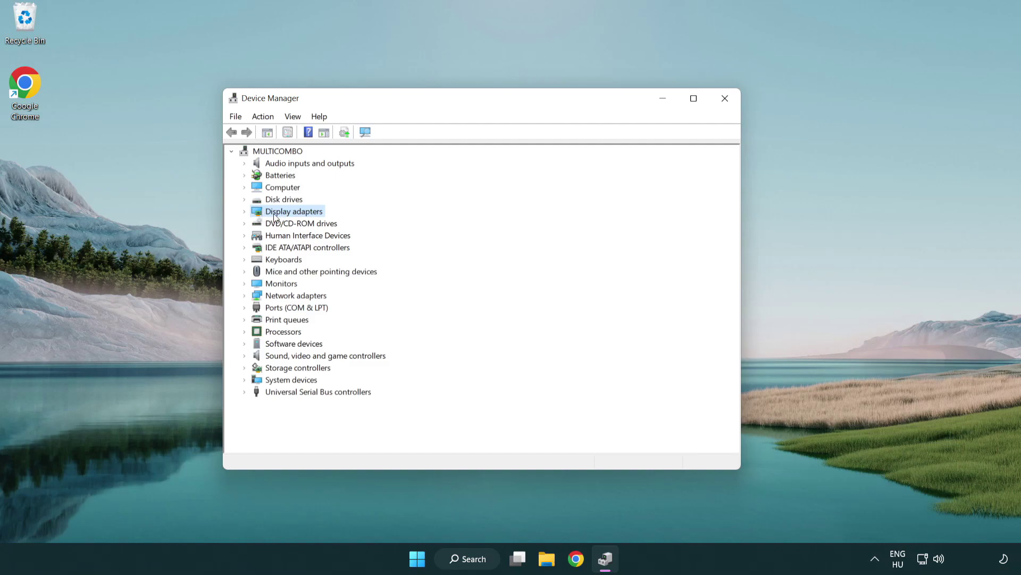
left_click(244, 212)
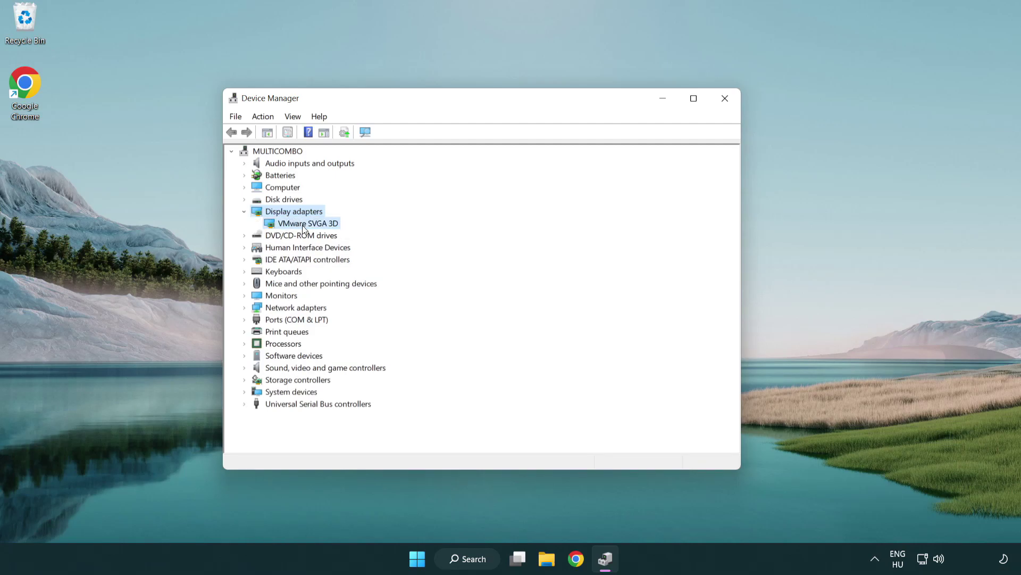
left_click(324, 224)
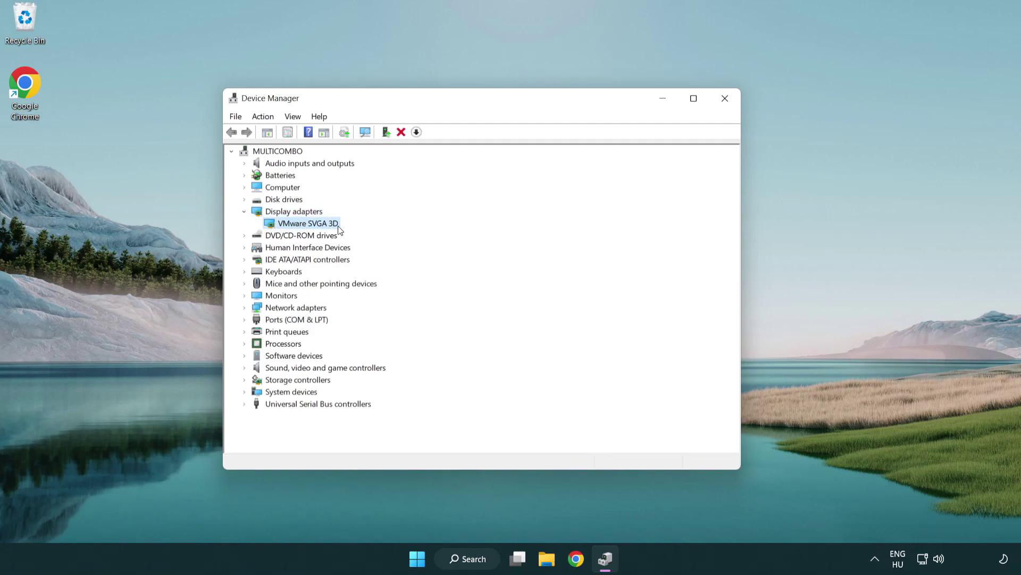
right_click(303, 224)
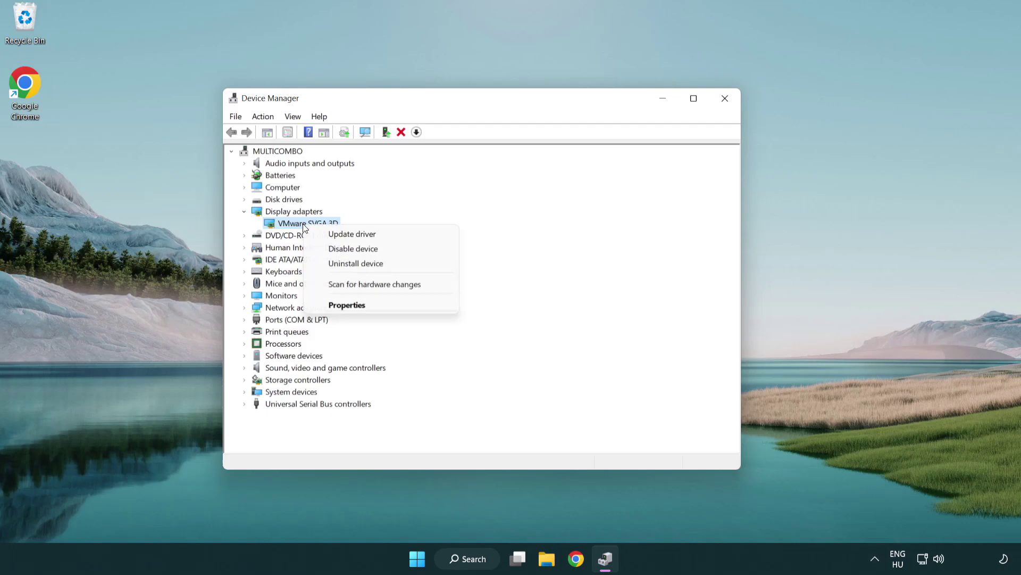
left_click(403, 235)
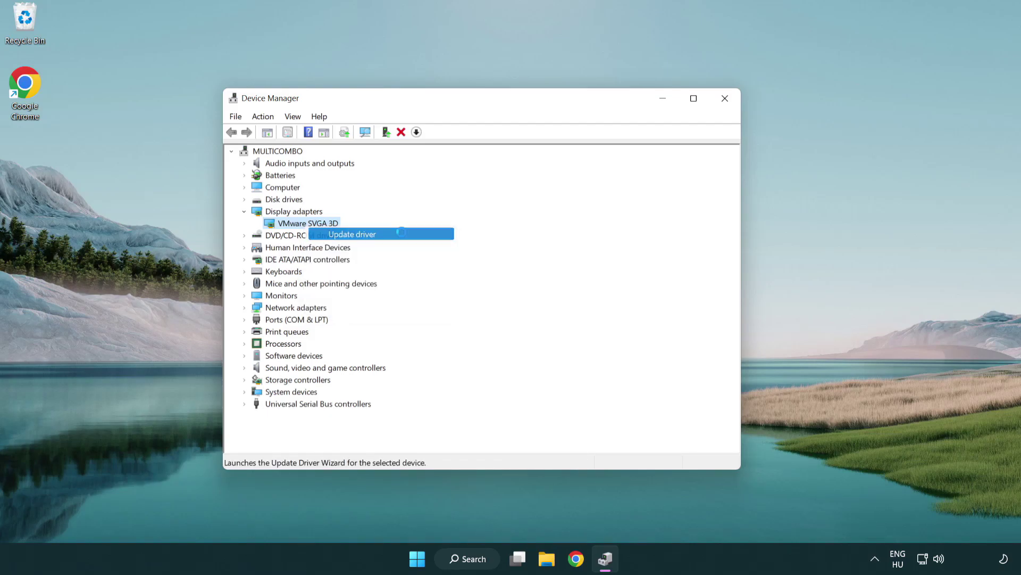
left_click_drag(423, 159, 445, 152)
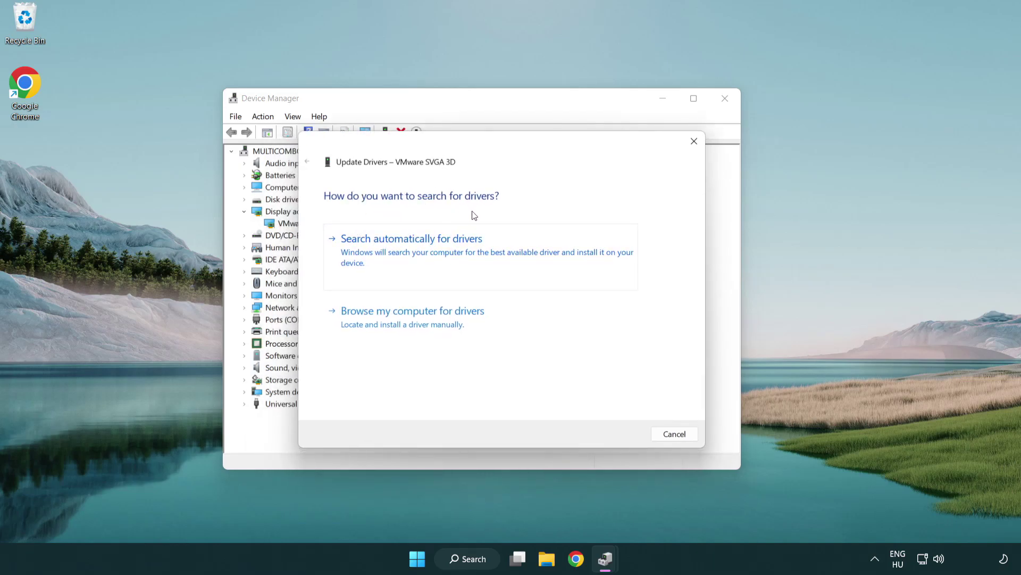
left_click(449, 248)
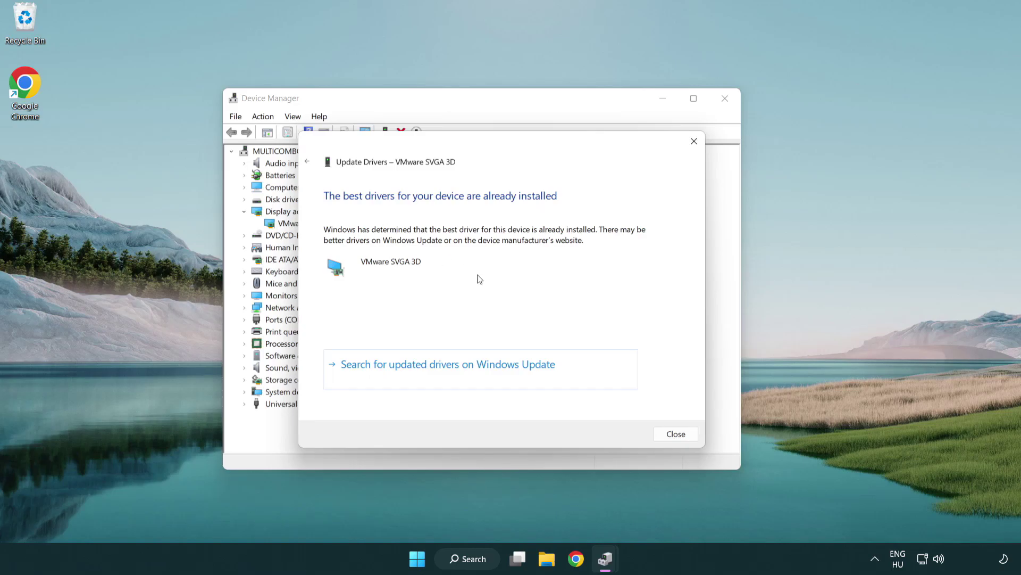
left_click(676, 434)
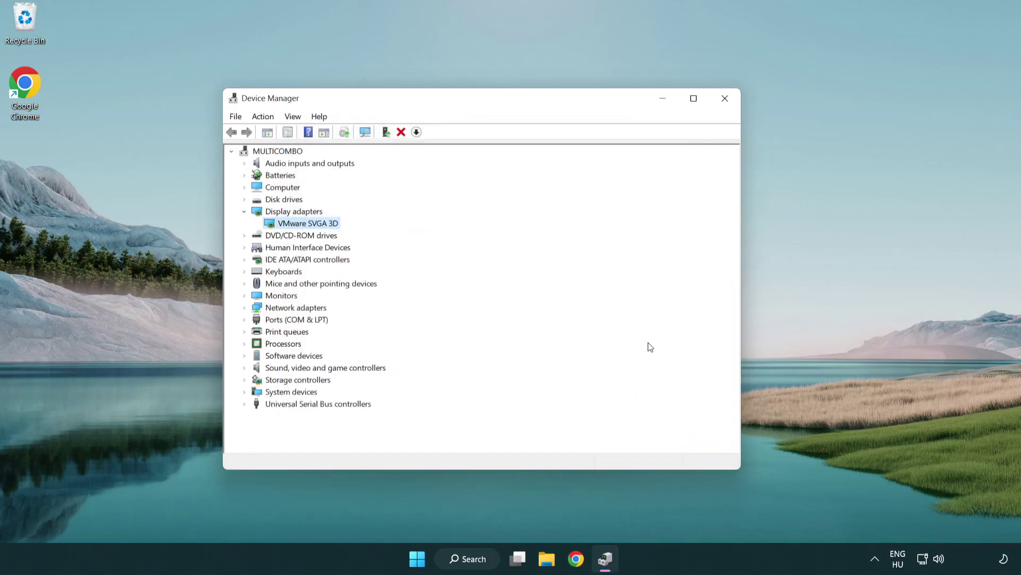
Step: Close Device Manager and run a Windows Update check, which reports the PC is up to date
left_click(728, 102)
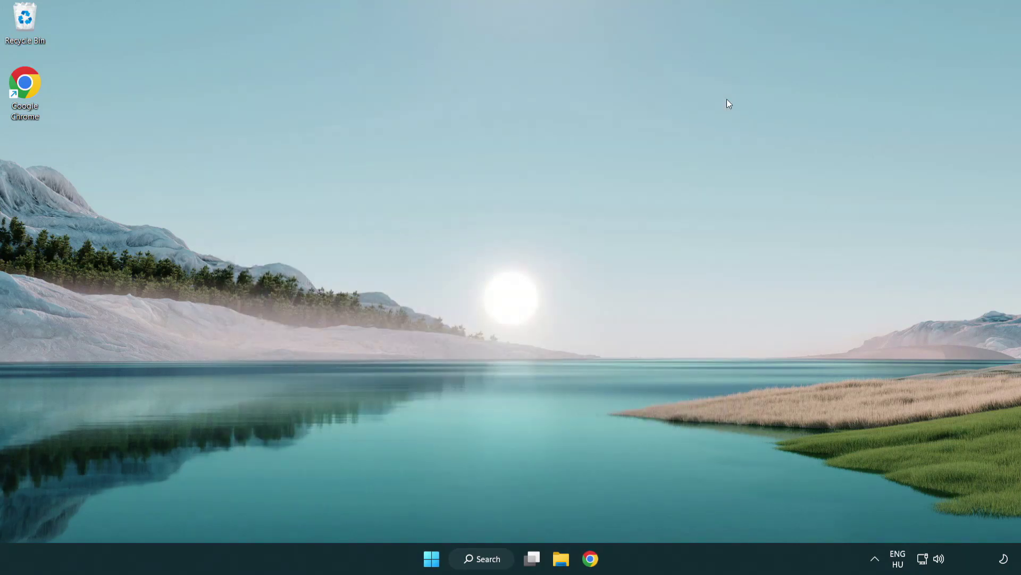
left_click(491, 557)
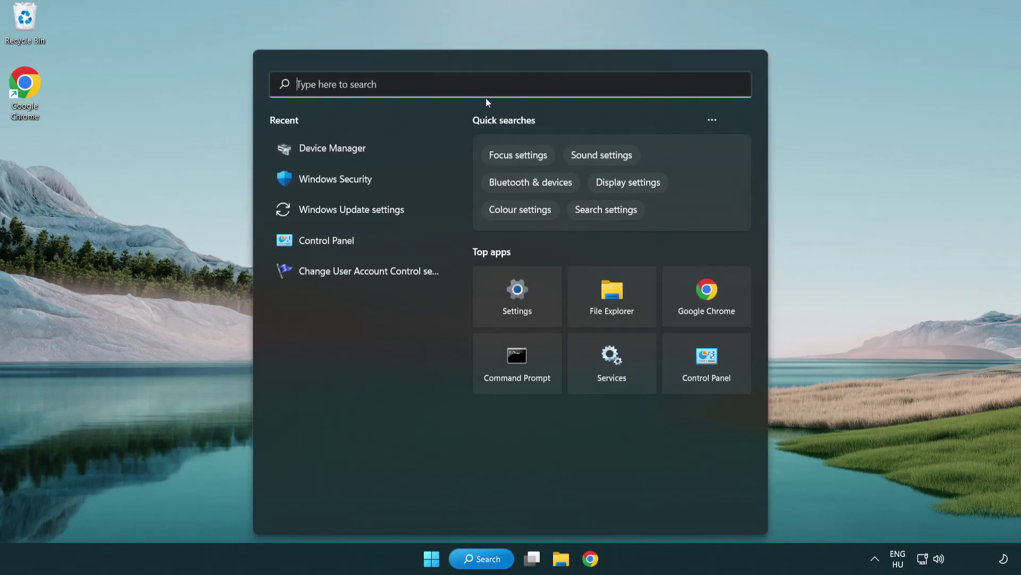
type("update")
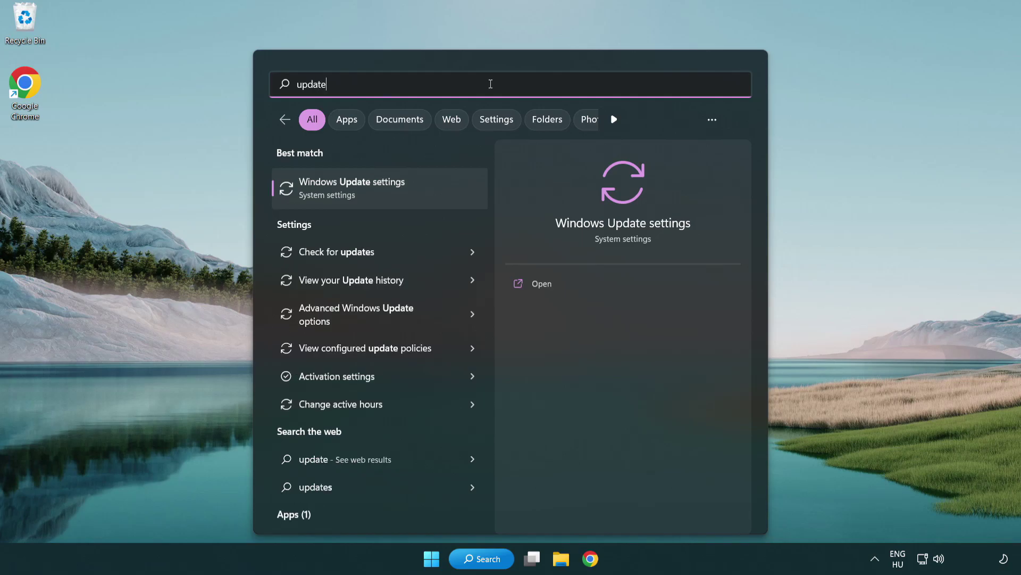
left_click(397, 192)
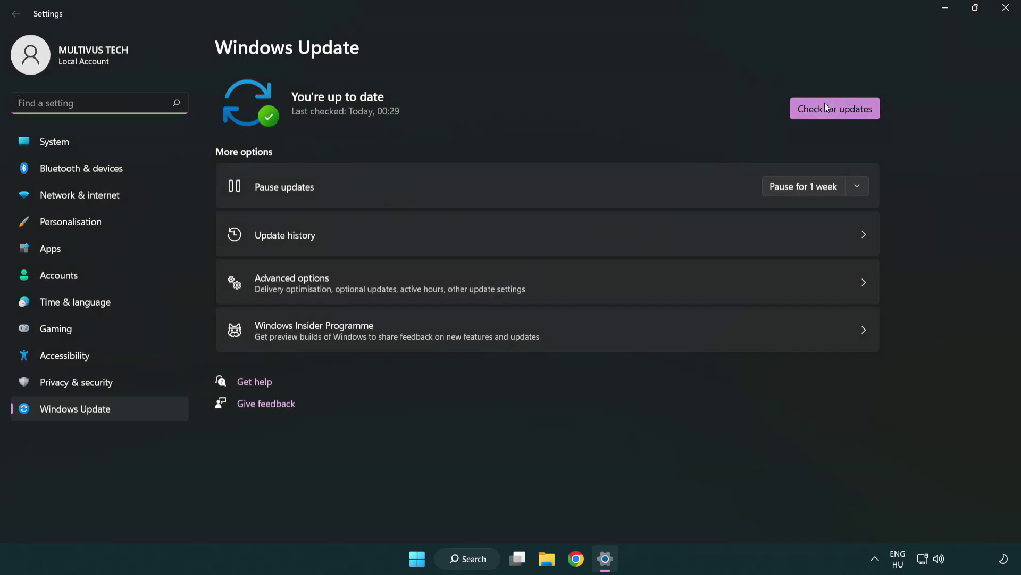
left_click(853, 116)
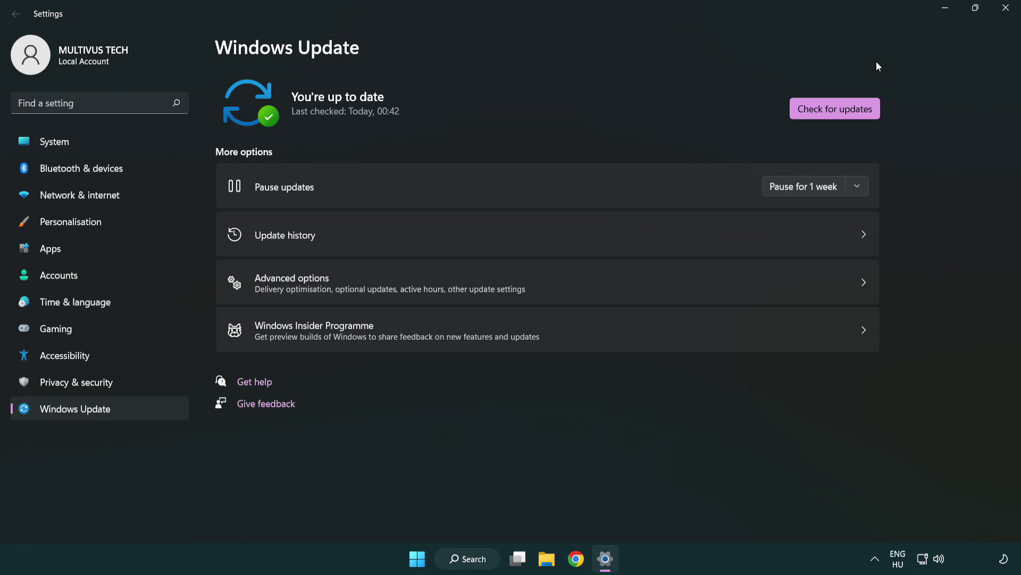
left_click(1002, 15)
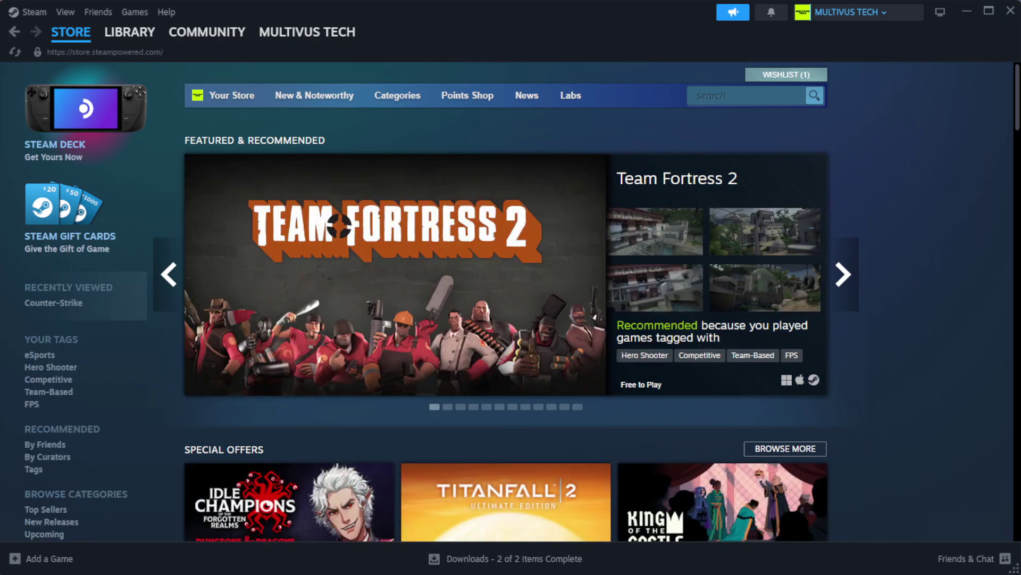
Step: Verify integrity of YOUR NOT WORKING GAME's installed files in Steam; all 1039 files validate
mouse_move(112, 36)
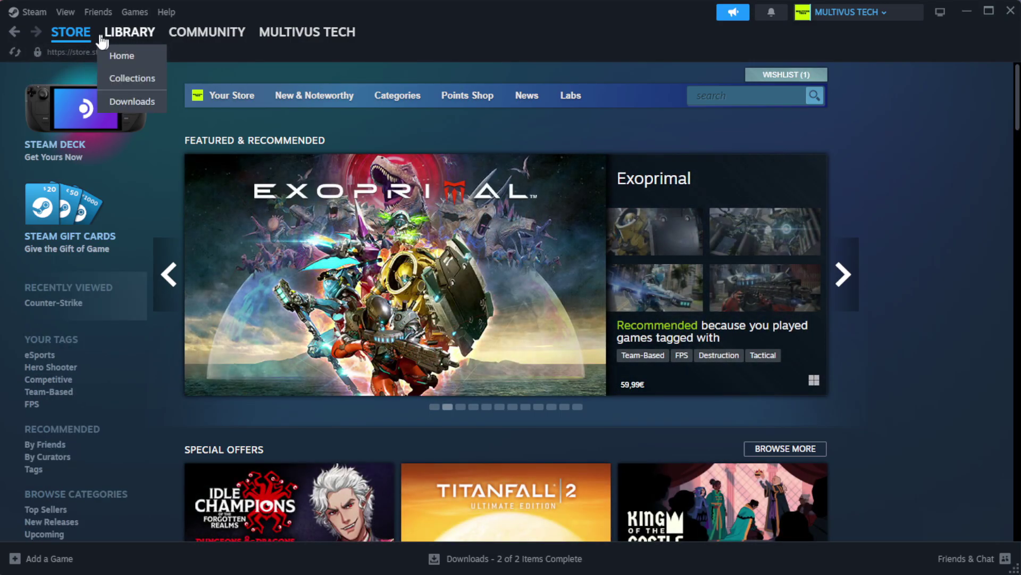
left_click(145, 57)
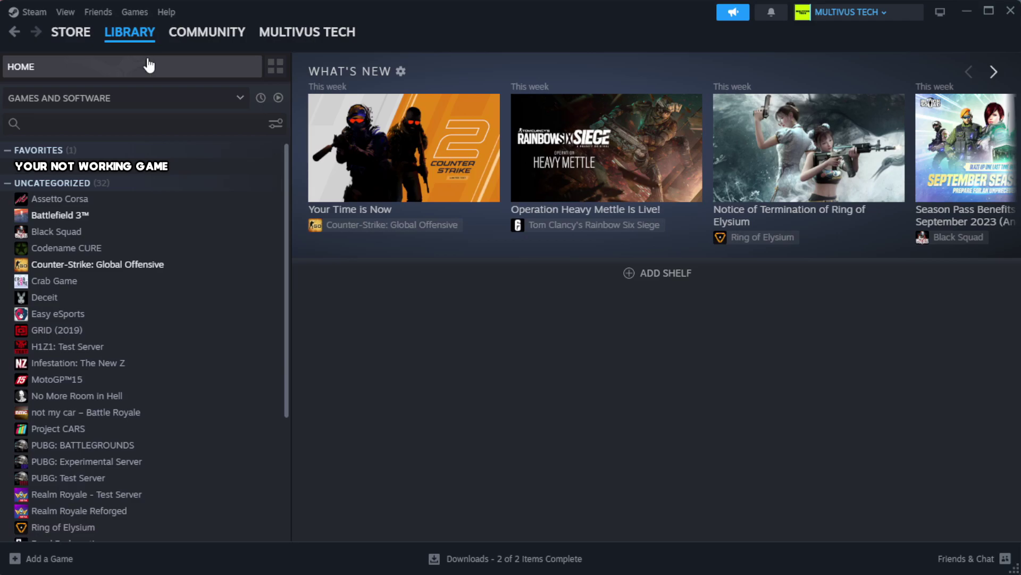
right_click(252, 169)
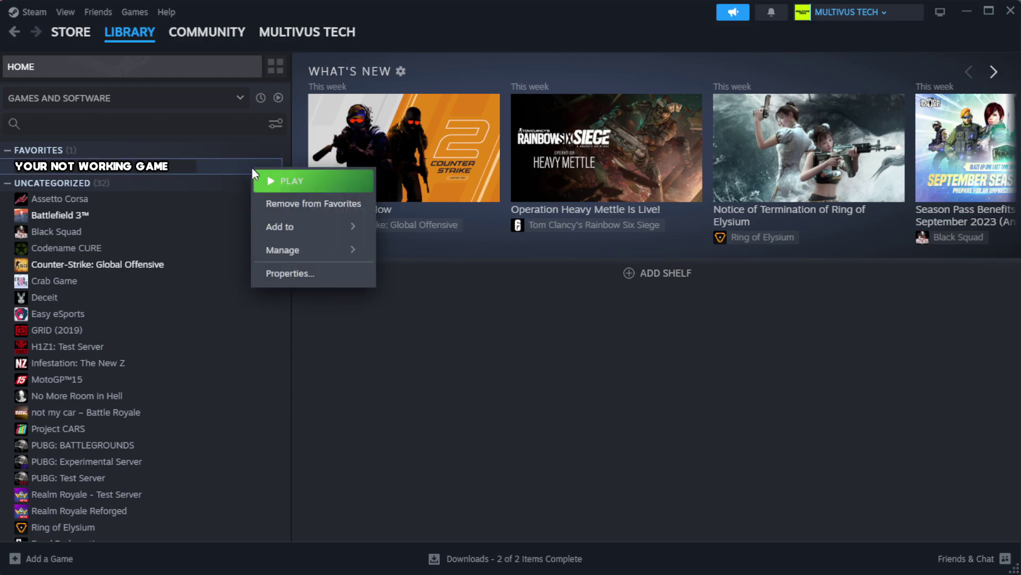
left_click(324, 283)
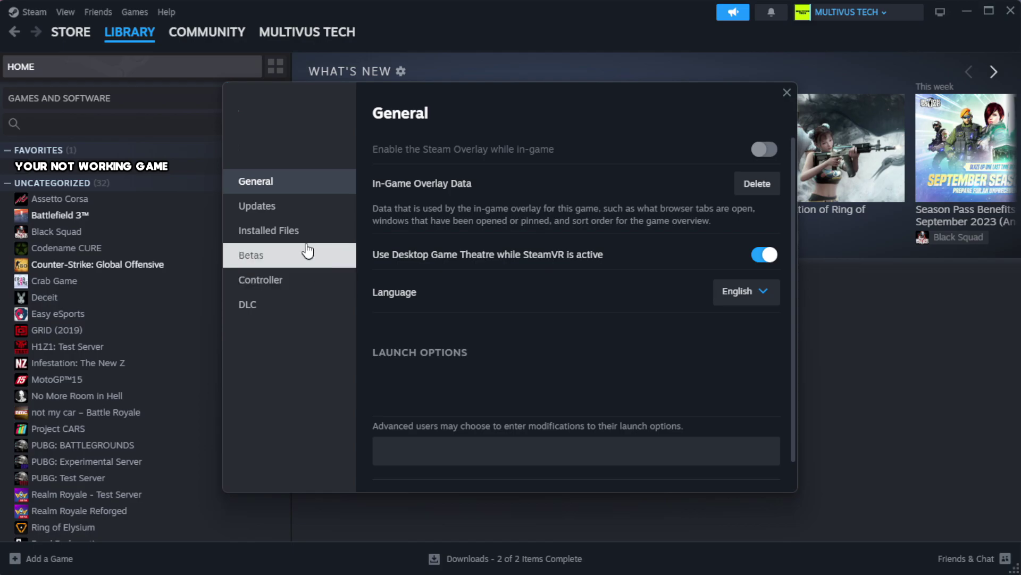
left_click(335, 242)
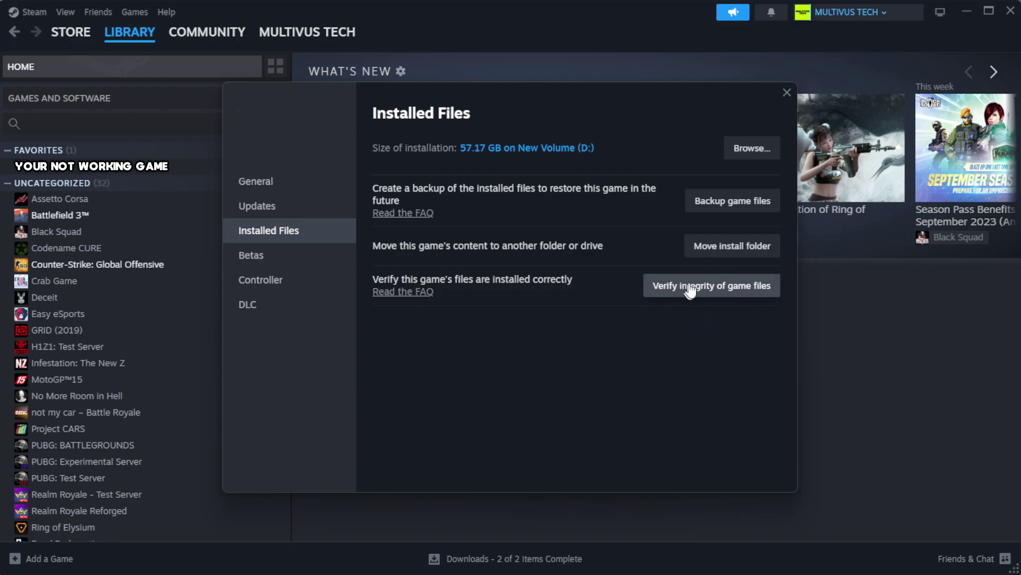
left_click(718, 297)
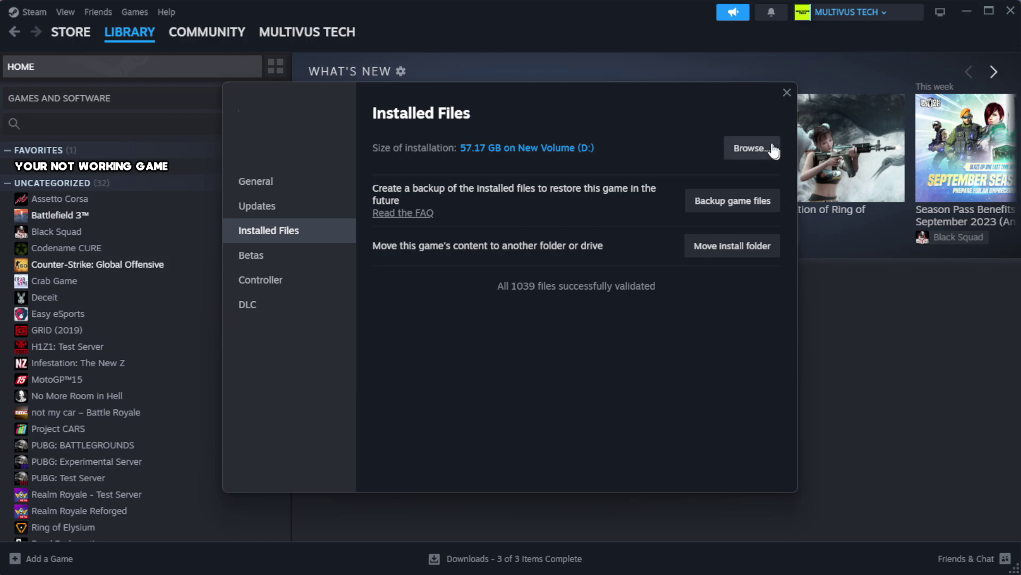
Step: Open the properties of the YOUR NOT WORKING GAME shortcut in its install folder
left_click(751, 149)
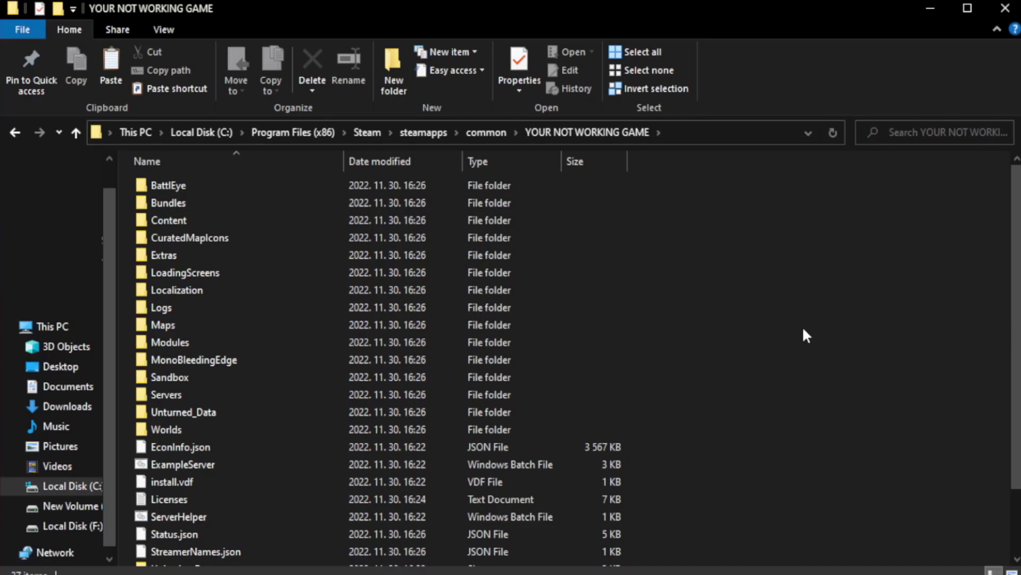
scroll(1018, 287, "down", 2)
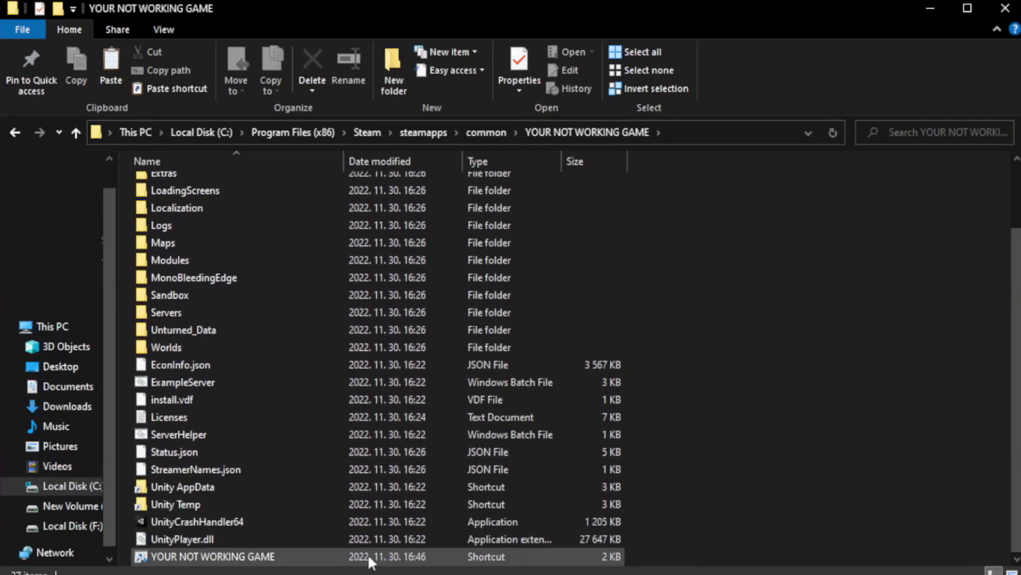
left_click(372, 556)
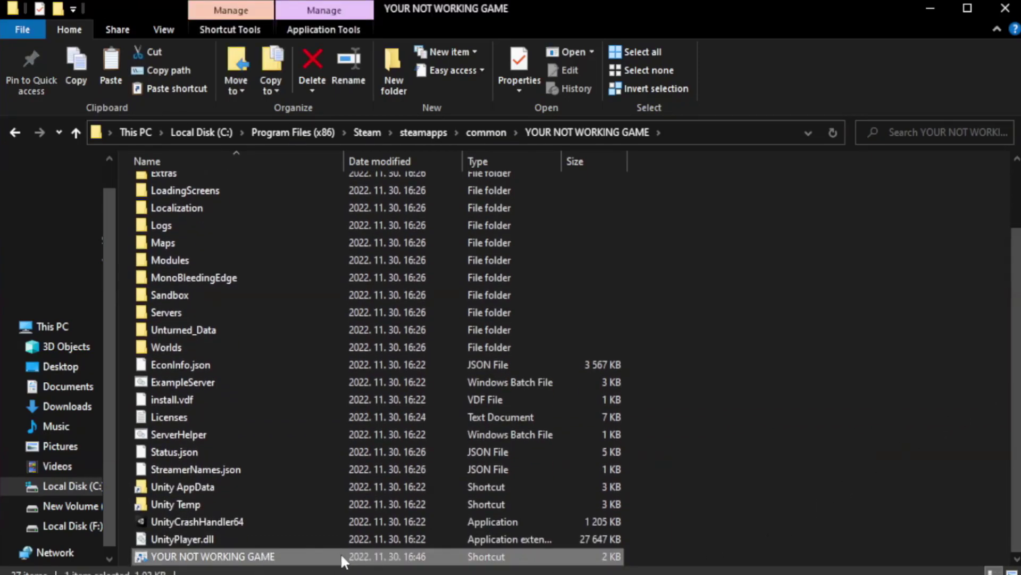
right_click(342, 560)
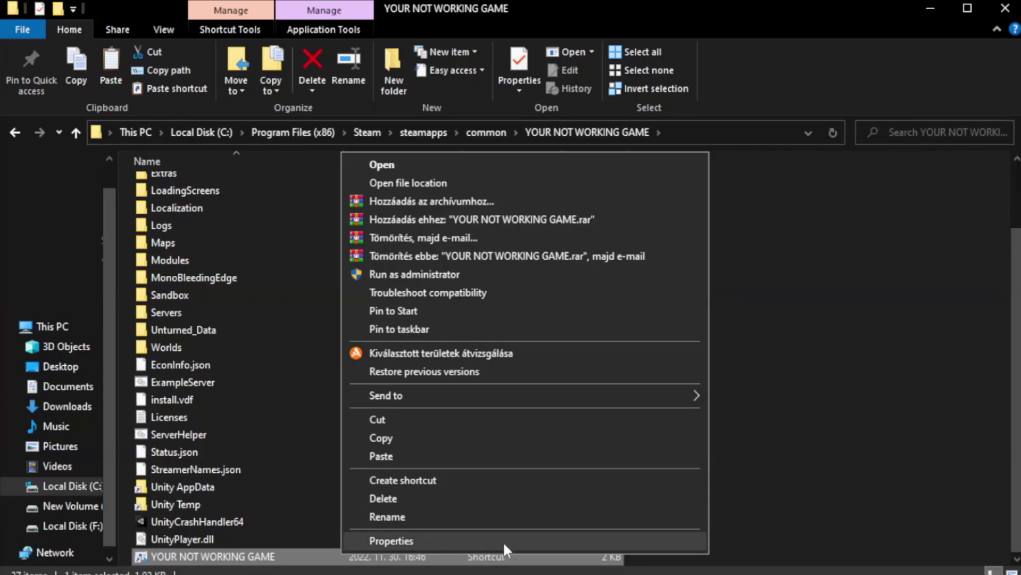
left_click(522, 541)
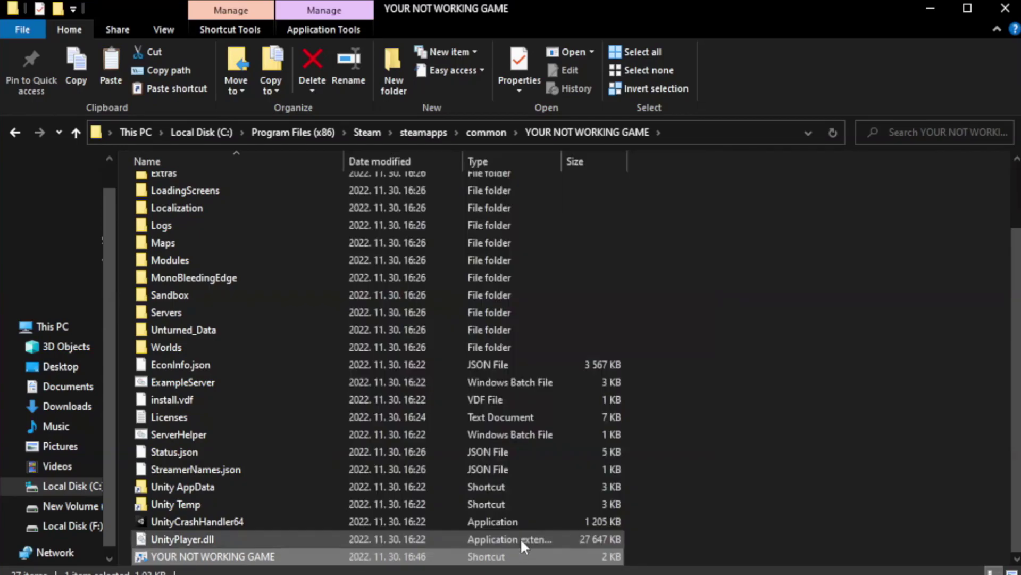
left_click_drag(510, 286, 513, 104)
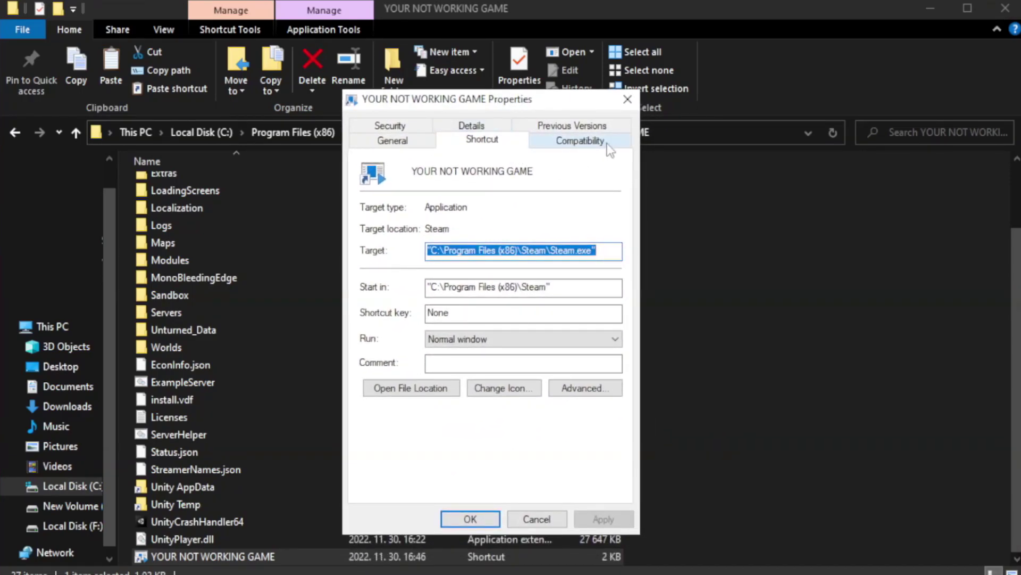
Step: Set Windows 8 compatibility mode, disable fullscreen optimizations, run as administrator, and apply
left_click(574, 144)
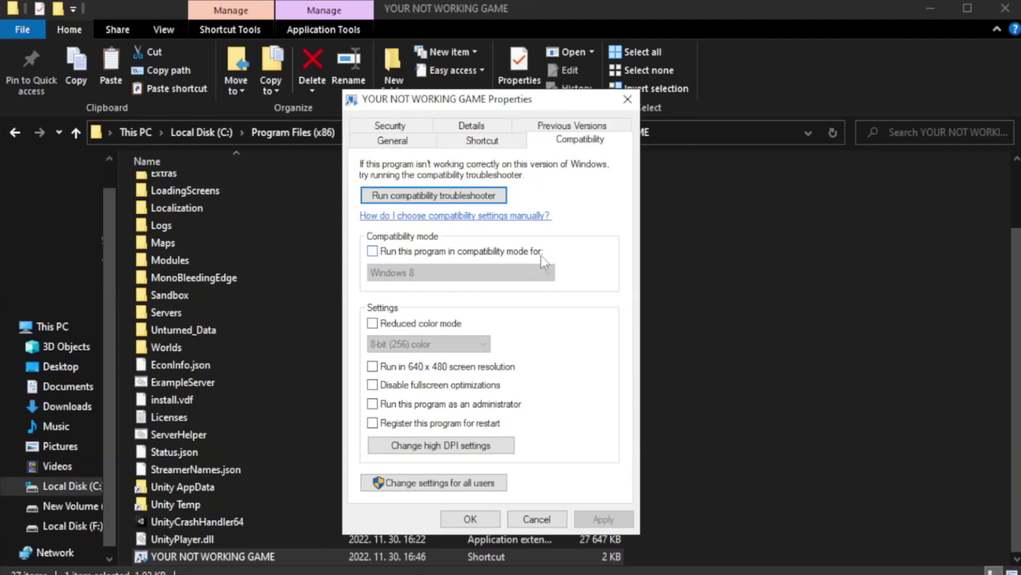
left_click(405, 253)
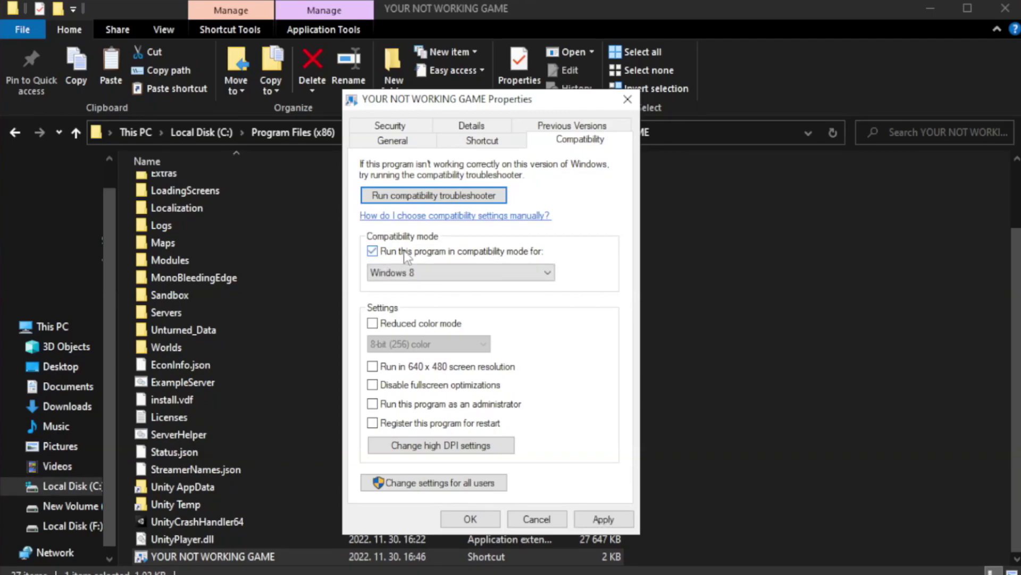
left_click(450, 271)
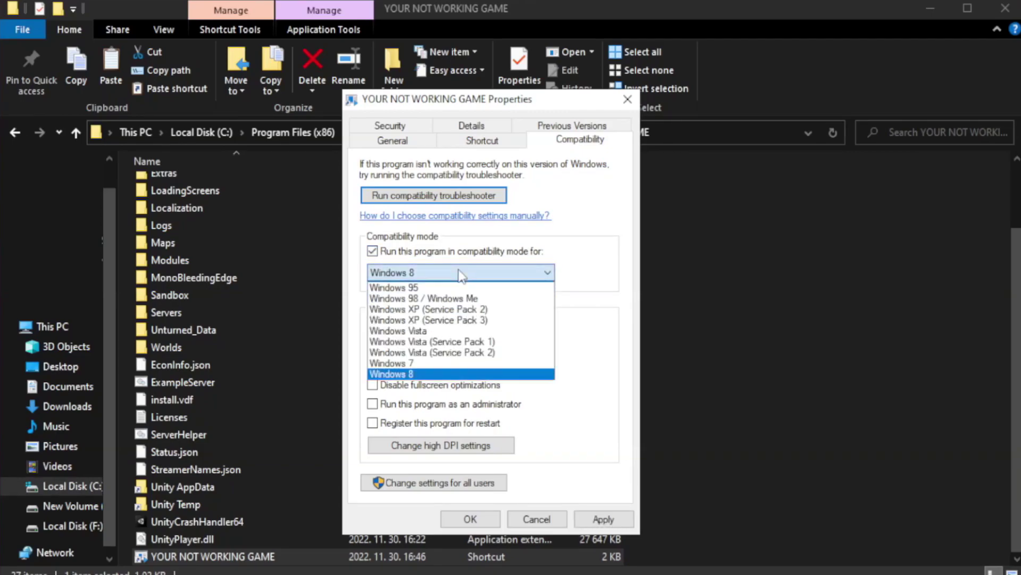
left_click(433, 374)
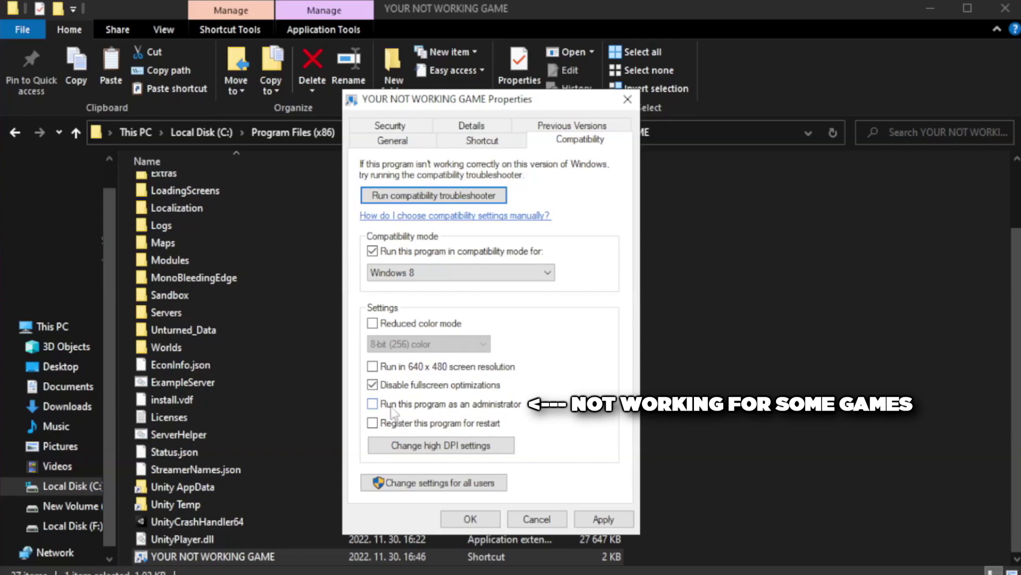
left_click(402, 413)
left_click(603, 518)
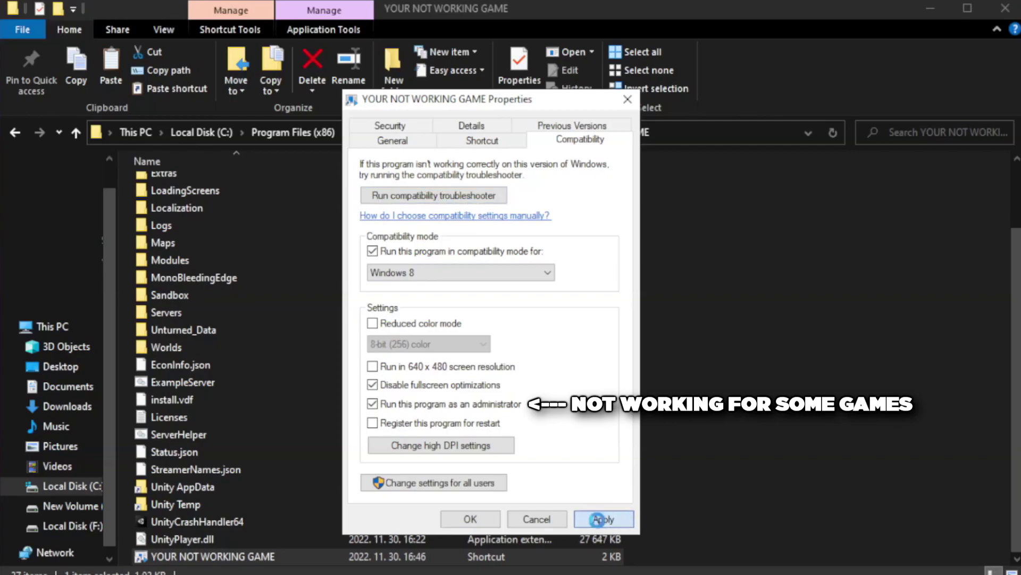
left_click(470, 521)
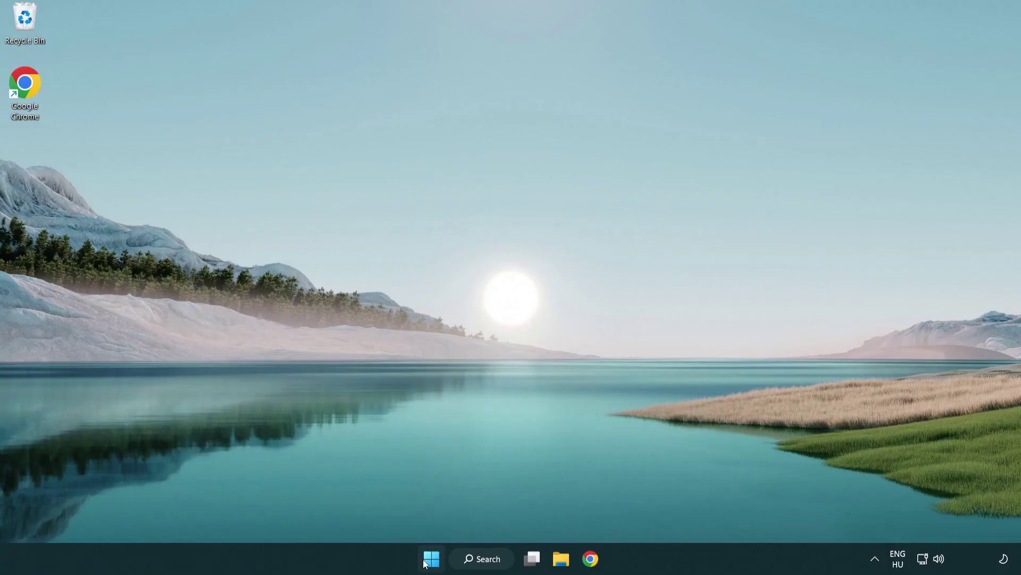
Step: Open Task Manager's Startup apps list from the Start button's power-user menu
right_click(432, 563)
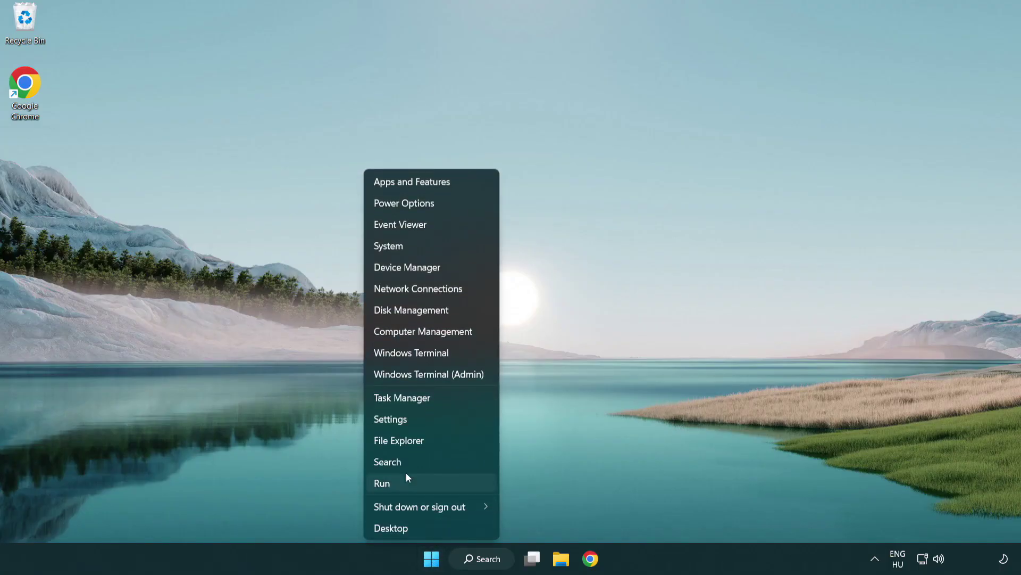
left_click(451, 400)
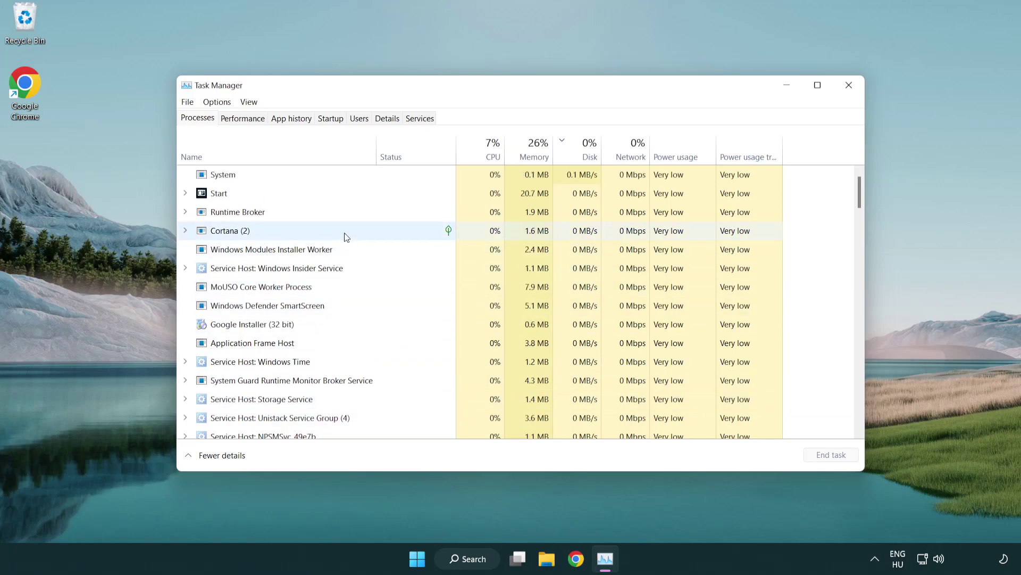
left_click(332, 119)
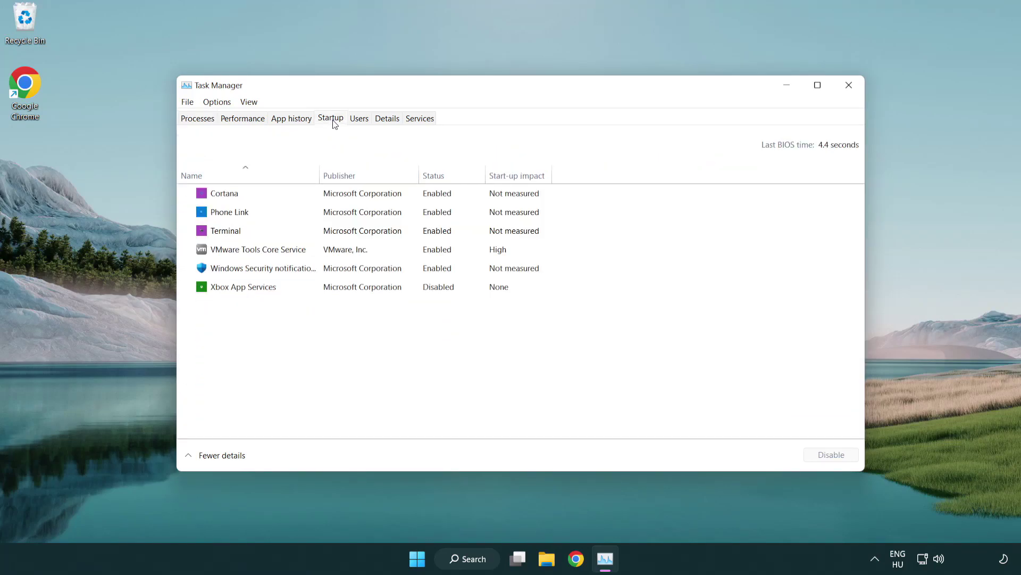
Step: Disable Terminal, Phone Link, Cortana and Windows Security at startup, then close Task Manager
left_click(334, 232)
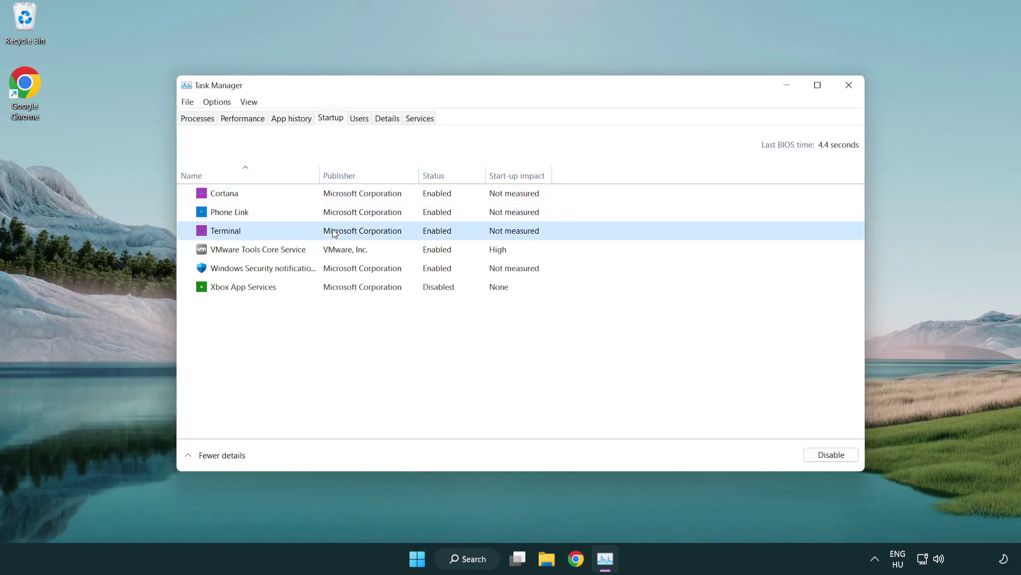
left_click(830, 455)
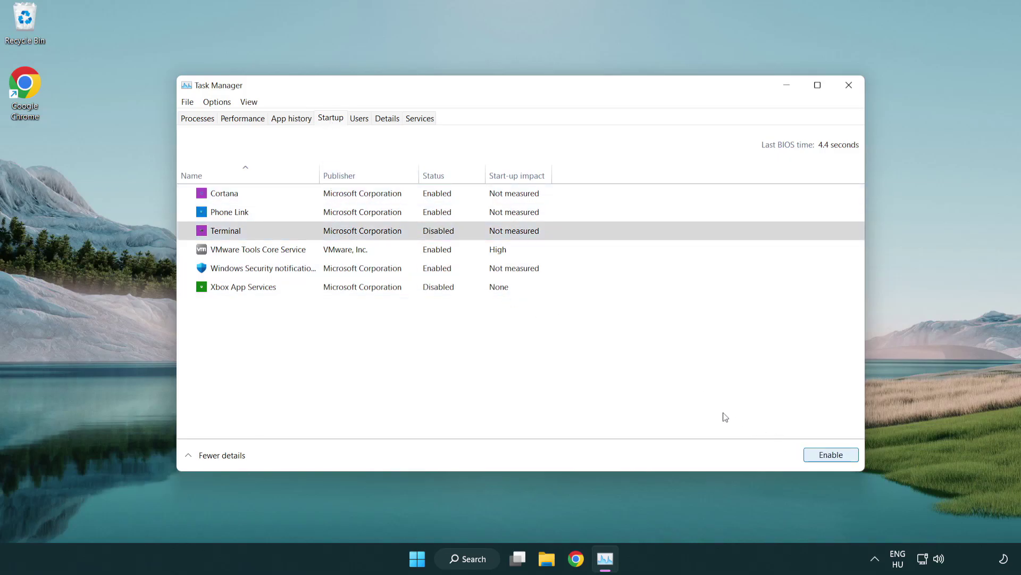
left_click(426, 216)
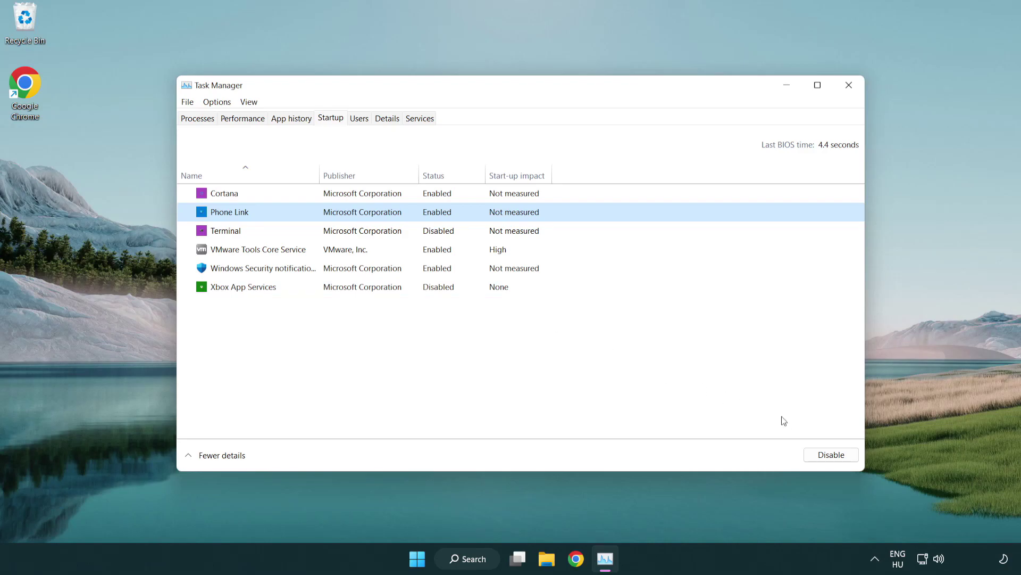
left_click(830, 456)
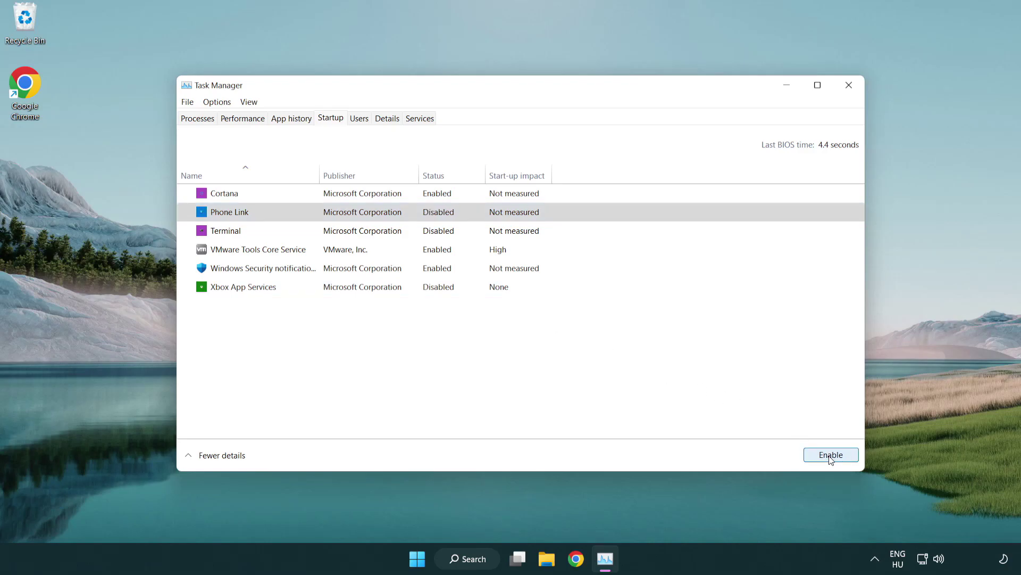
left_click(365, 199)
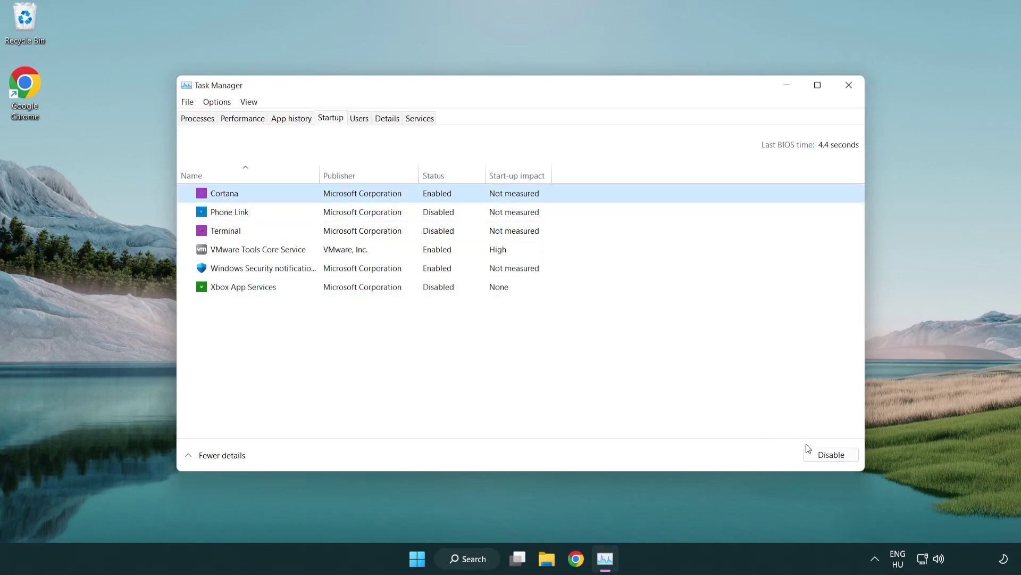
left_click(824, 455)
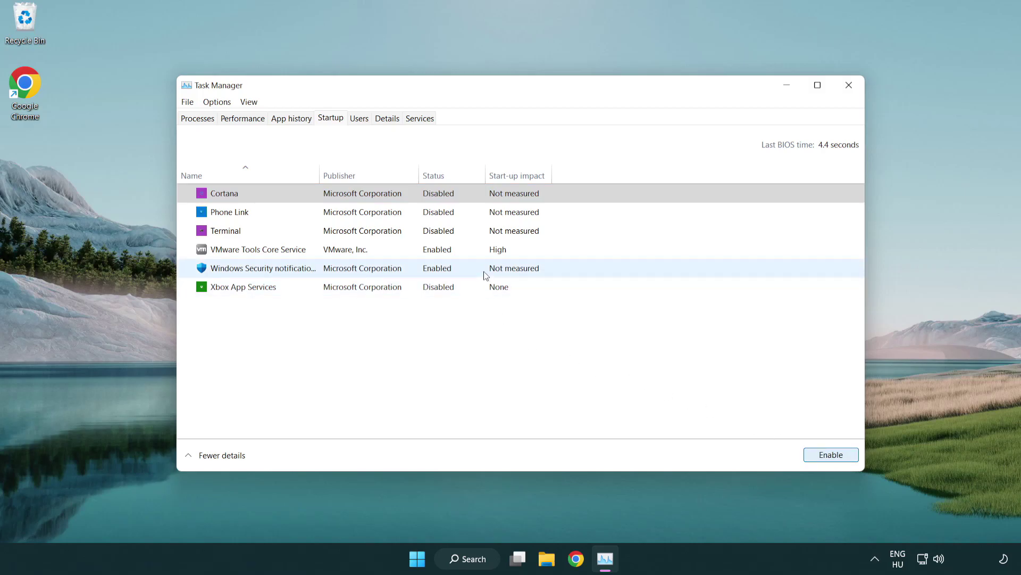
left_click(486, 276)
left_click(806, 453)
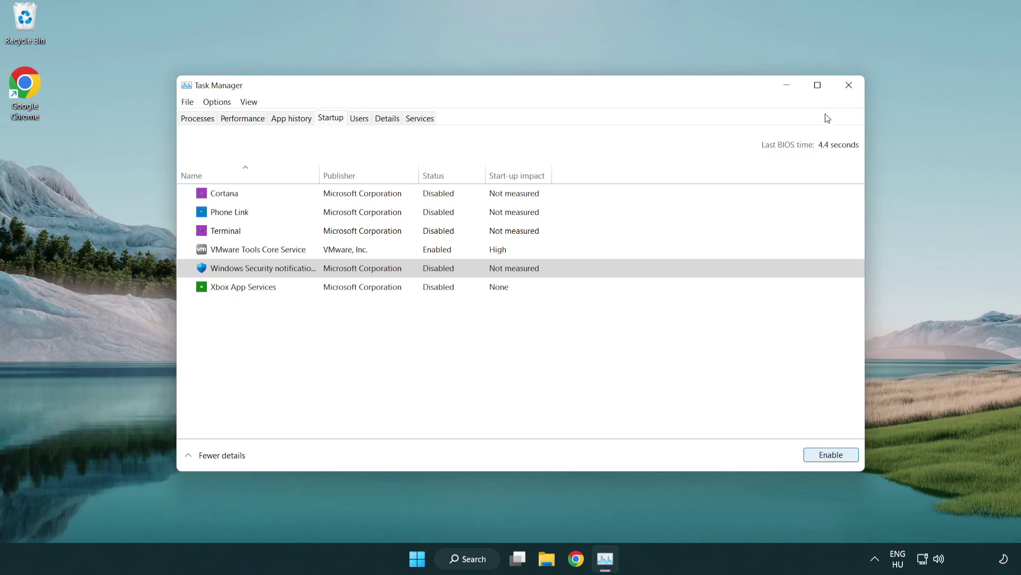
left_click(850, 85)
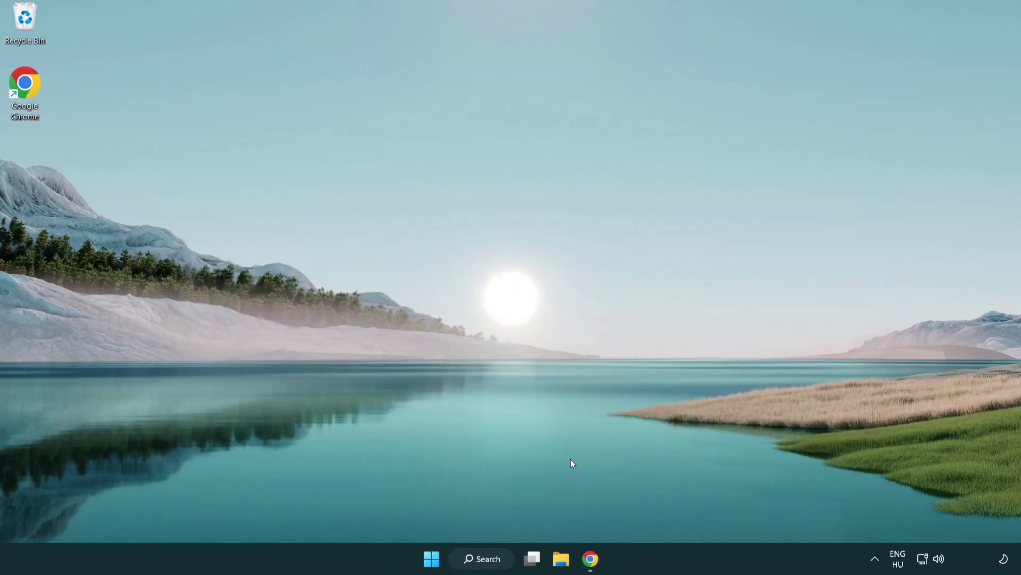
Step: Download the DirectX End-User Runtime Web Installer and run dxwebsetup.exe
left_click(590, 557)
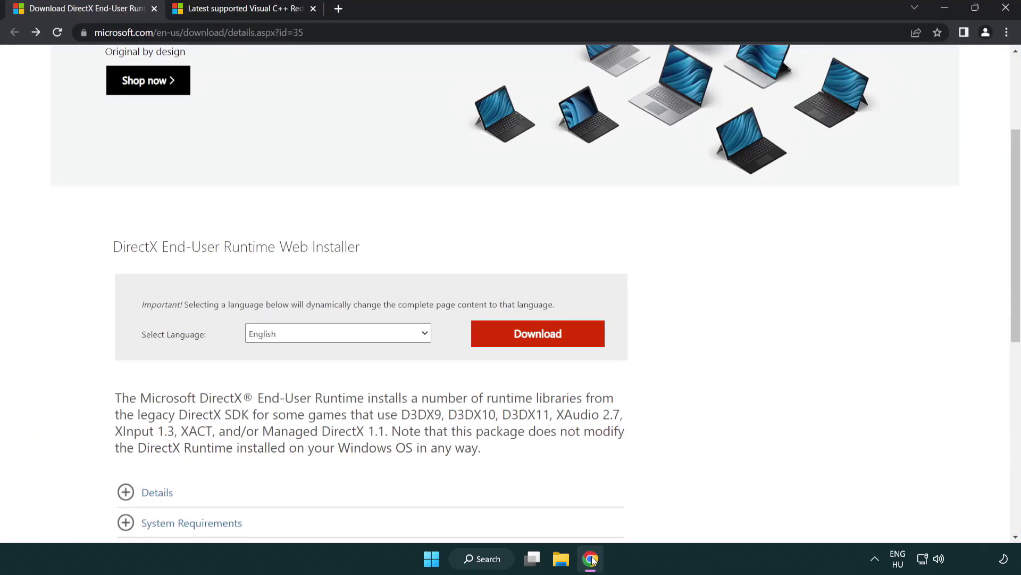
scroll(437, 475, "up", 3)
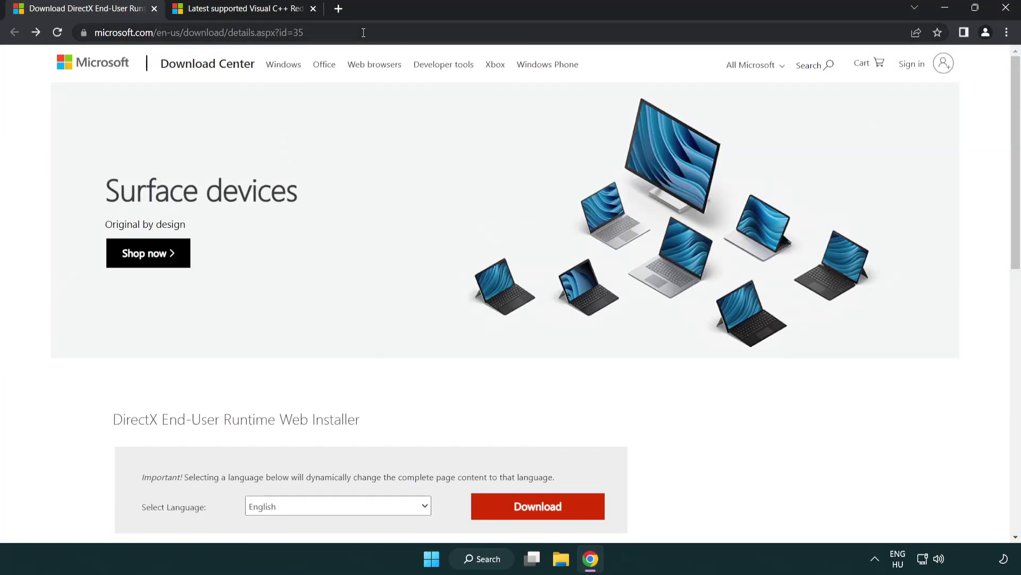
left_click(63, 21)
left_click(976, 230)
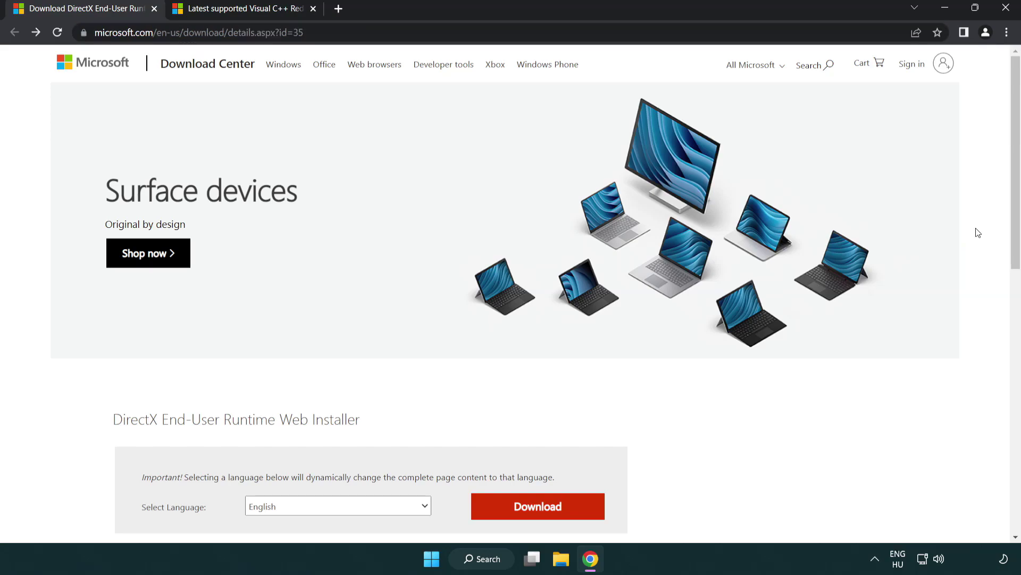
scroll(1005, 231, "down", 3)
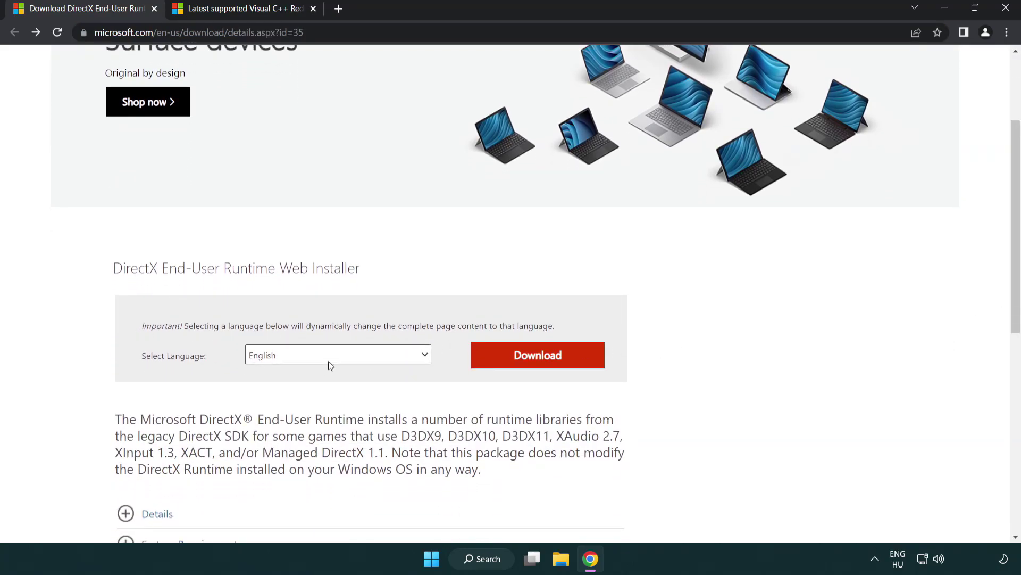
left_click(542, 366)
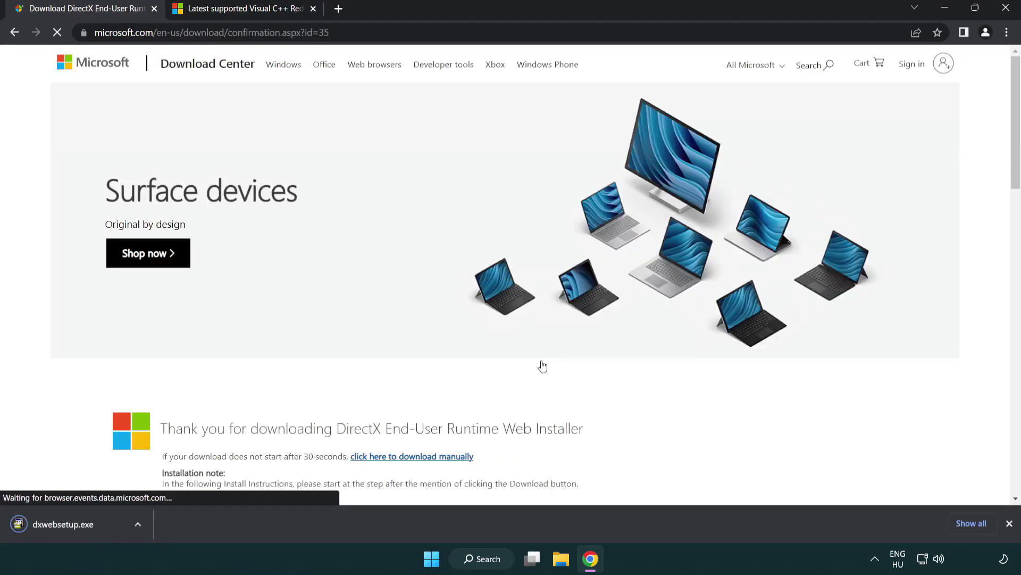
left_click(66, 526)
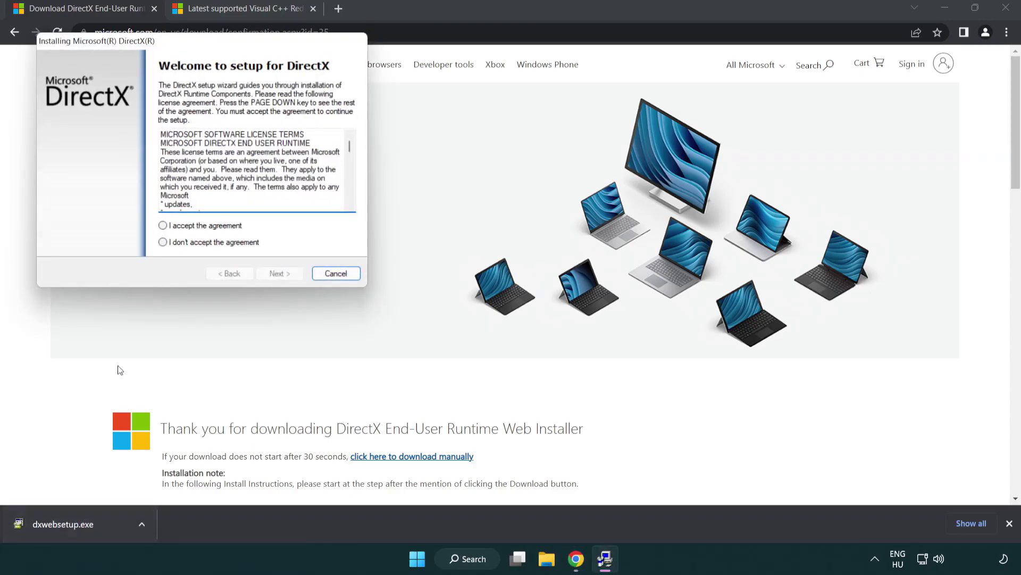
Step: Accept the DirectX license, skip the Bing Bar, and finish setup with DirectX already current
left_click_drag(154, 47, 449, 160)
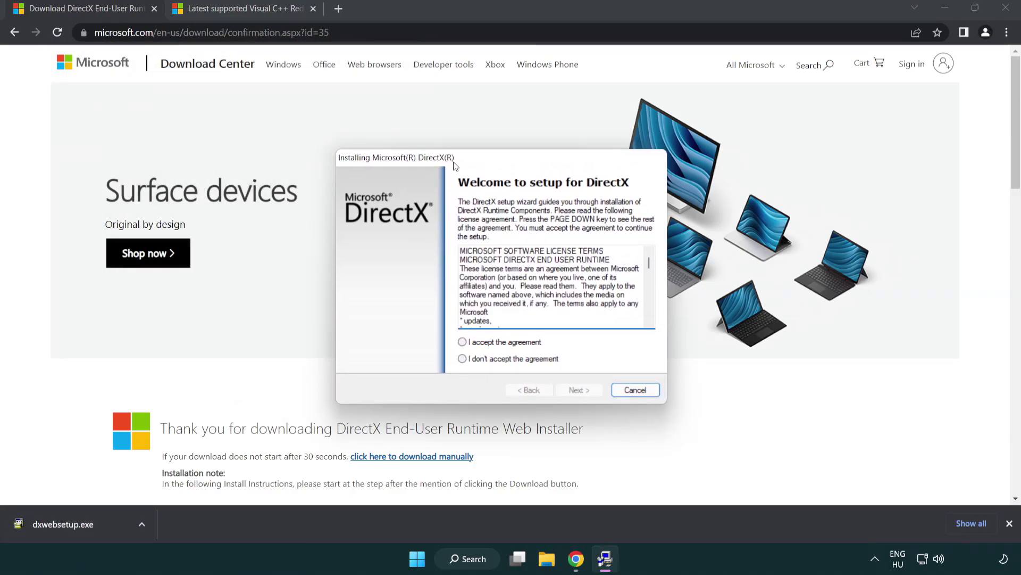
left_click_drag(646, 263, 643, 307)
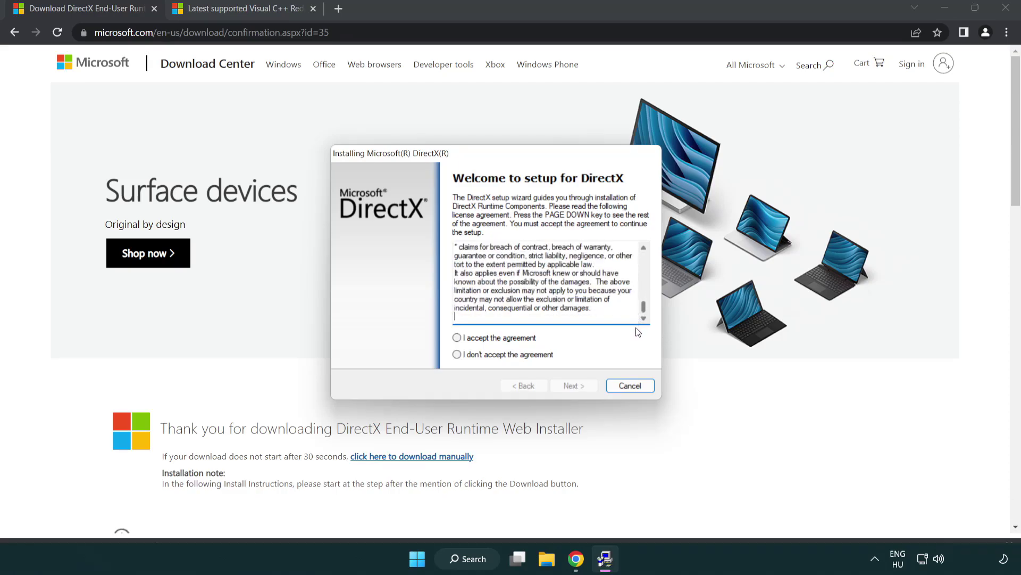
left_click(460, 340)
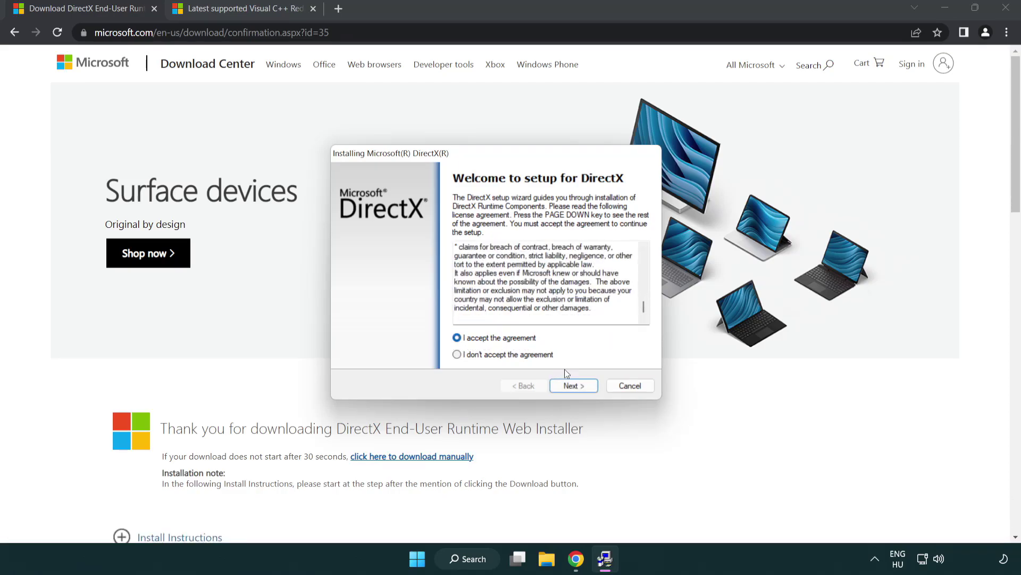
left_click(575, 387)
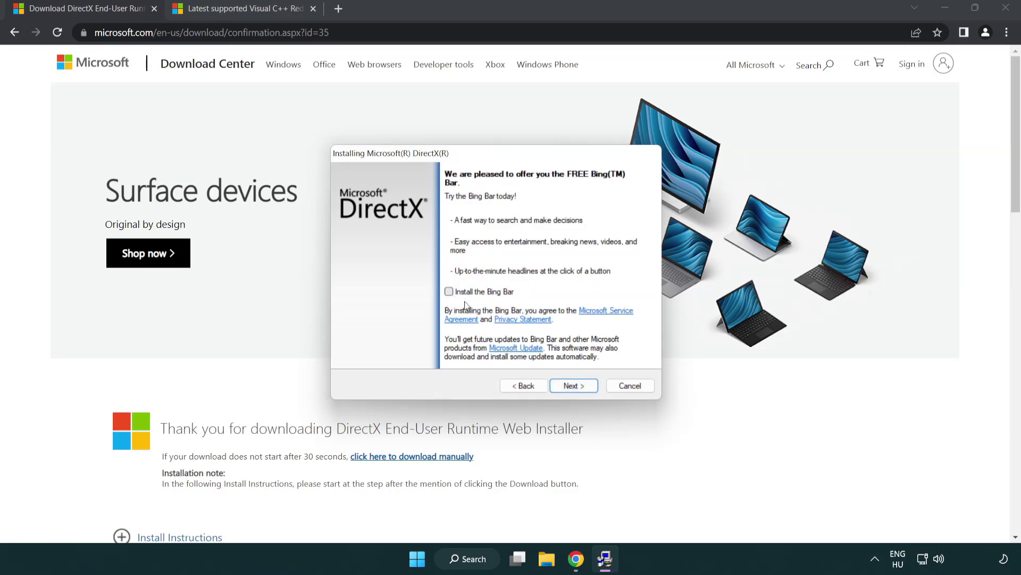
left_click(574, 385)
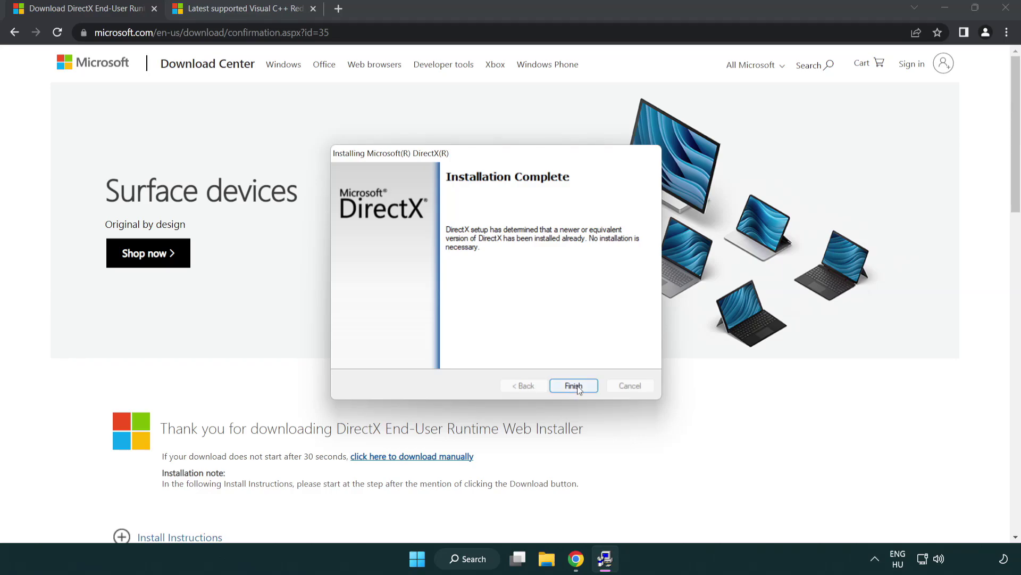
left_click(574, 386)
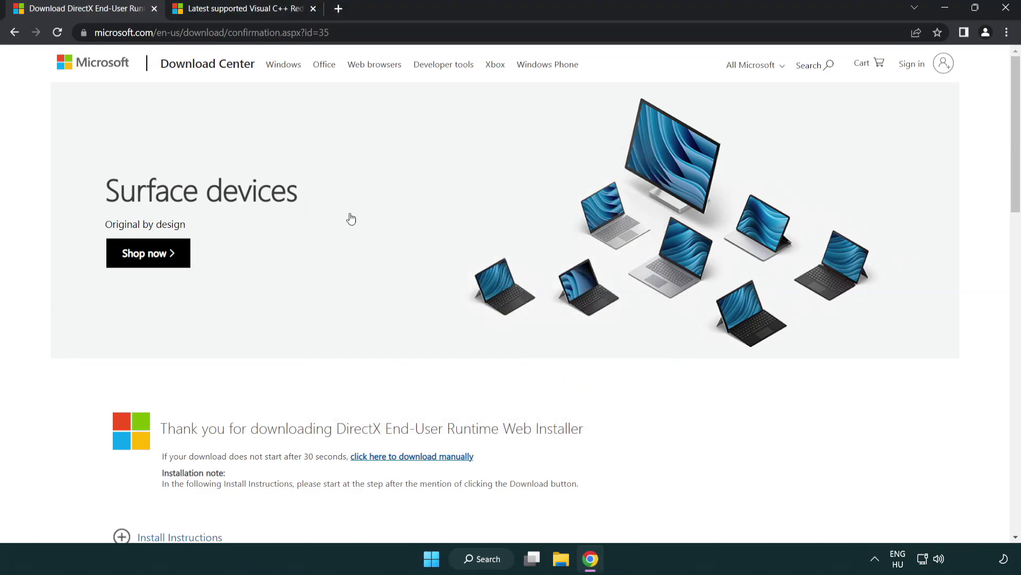
Step: Close the DirectX page and download the Visual C++ 2015–2022 redistributables from Microsoft Learn
left_click(154, 9)
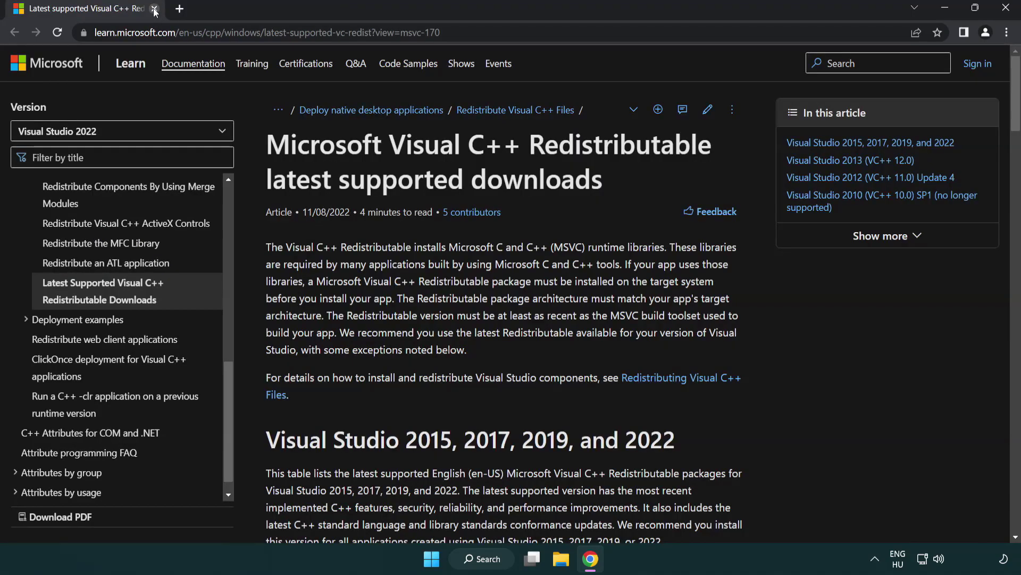
left_click(507, 34)
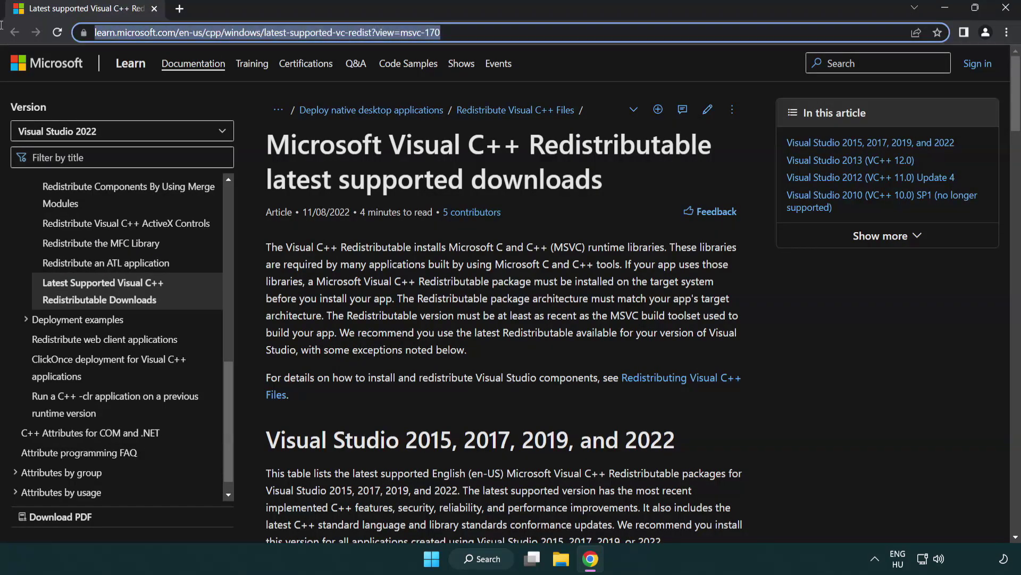
left_click(508, 34)
left_click(526, 175)
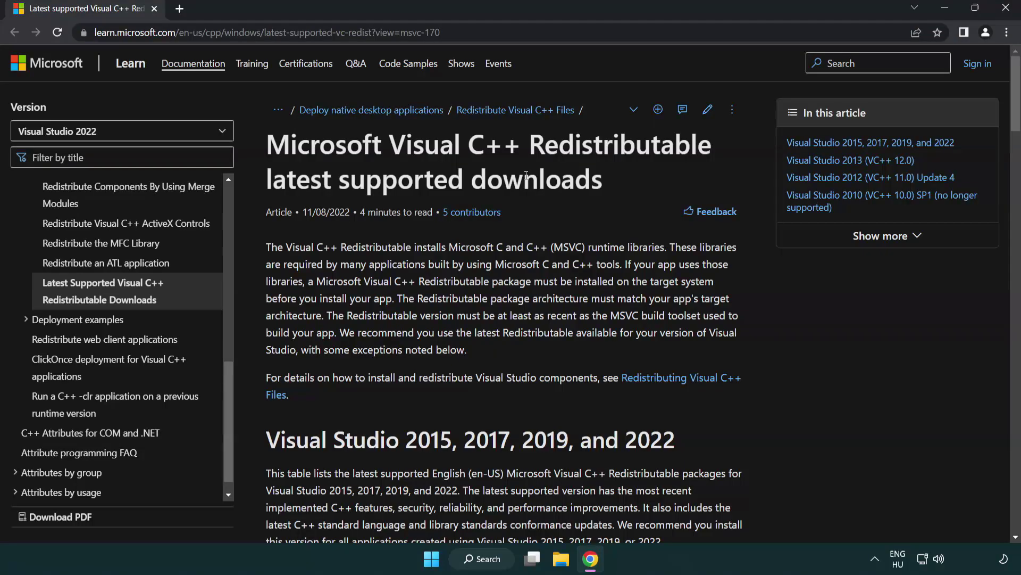
scroll(437, 302, "down", 6)
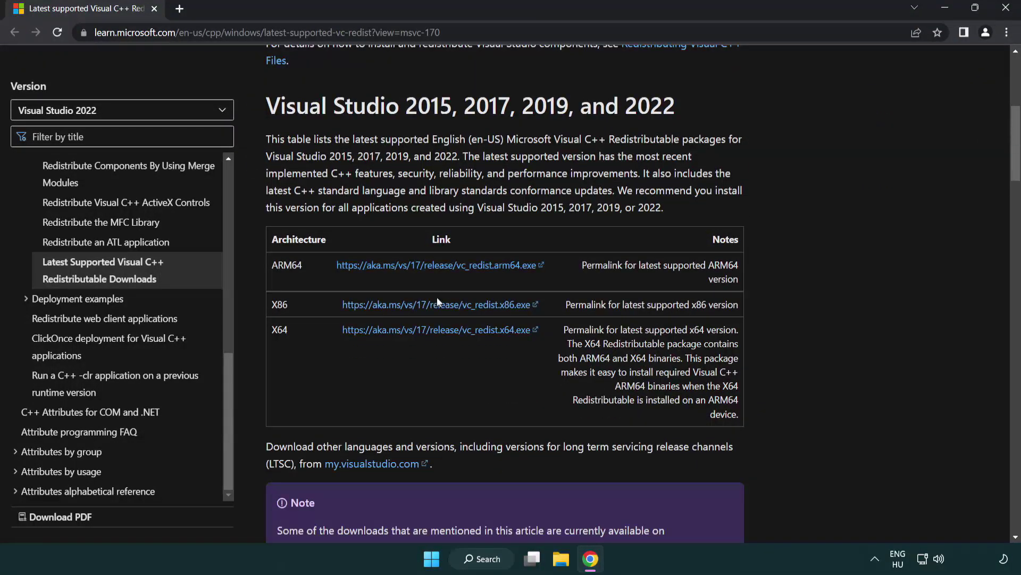
left_click(424, 303)
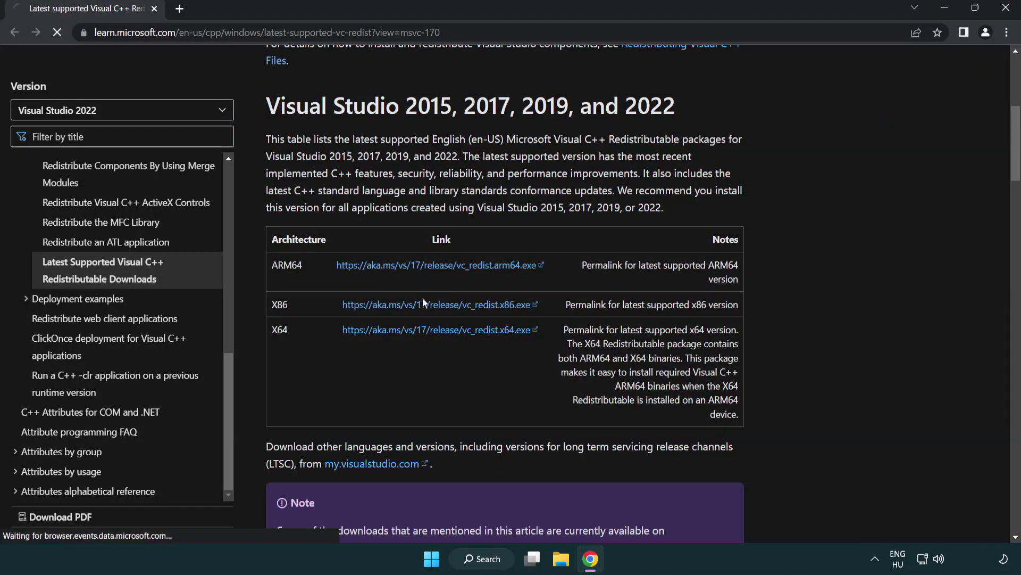
left_click(428, 335)
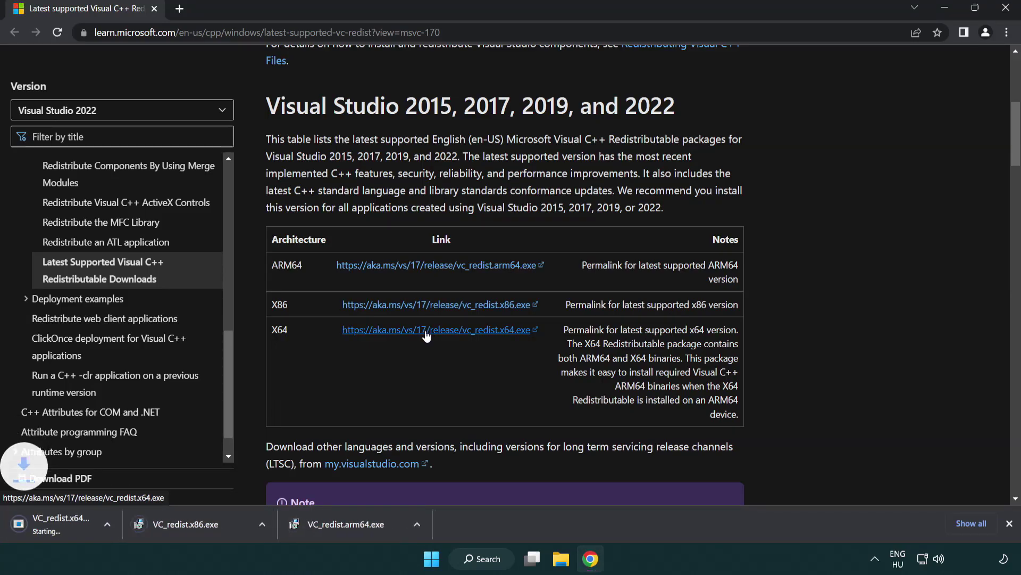
Step: Try installing the ARM64 redistributable, which fails as unsupported, and dismiss it
left_click(391, 532)
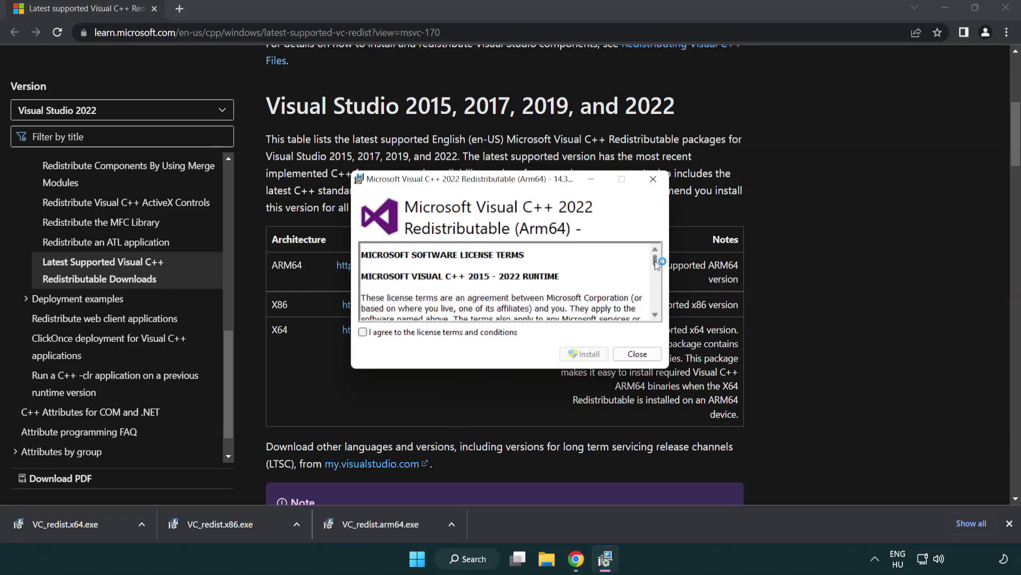
left_click_drag(656, 260, 662, 306)
left_click(364, 332)
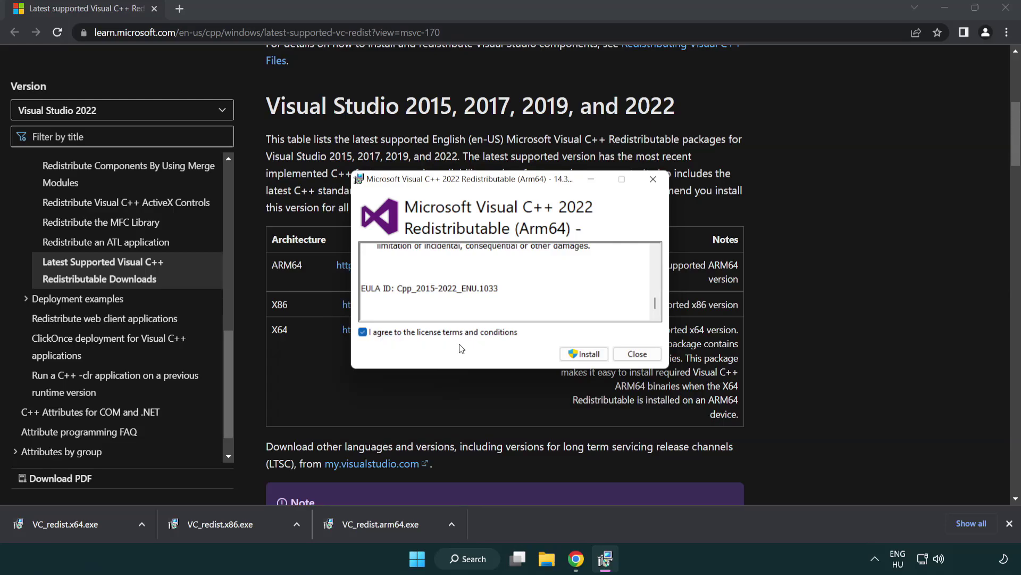
left_click(569, 353)
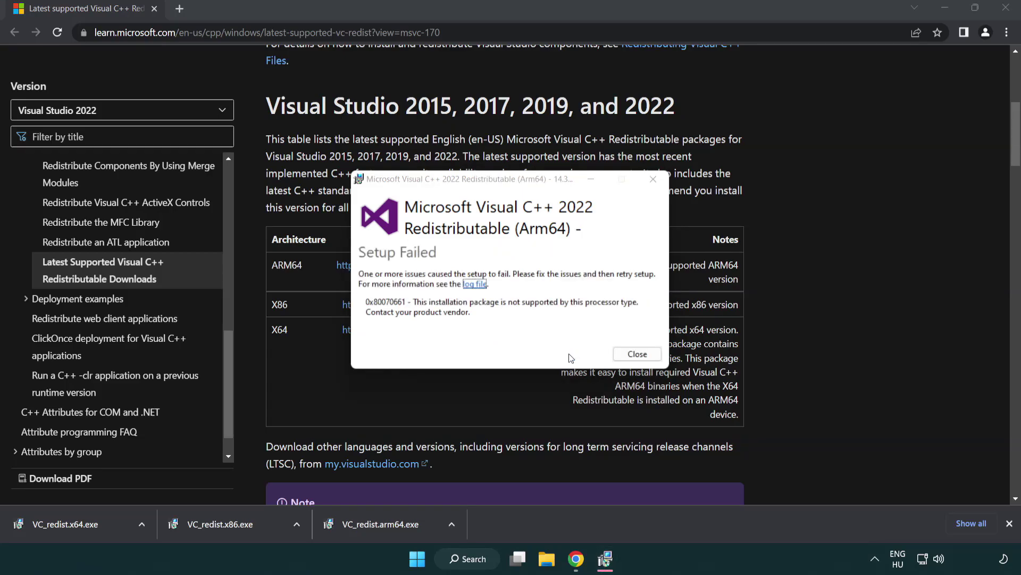
left_click(637, 354)
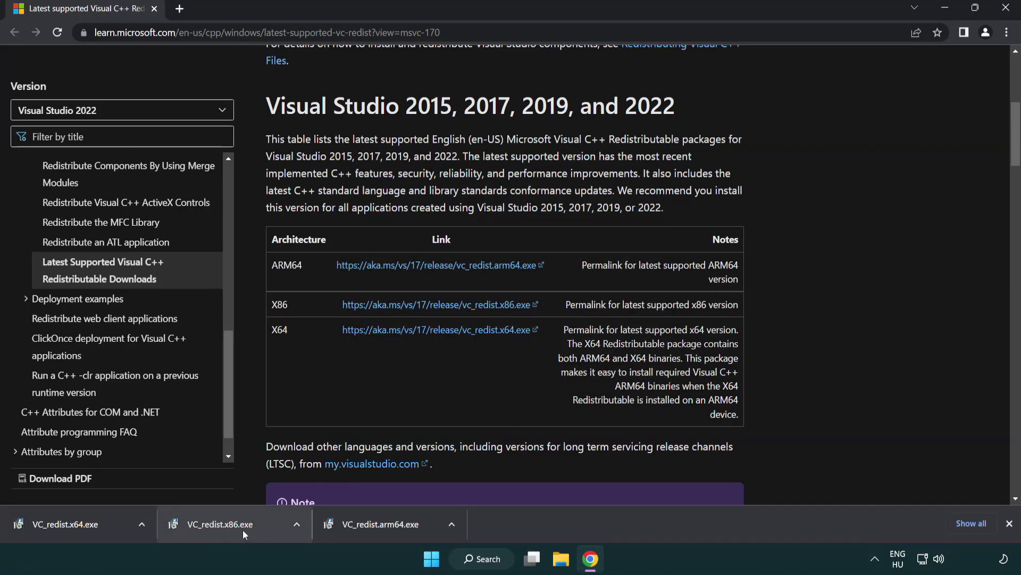
Step: Install the x86 and x64 Visual C++ redistributables, closing setup without restarting
left_click(229, 530)
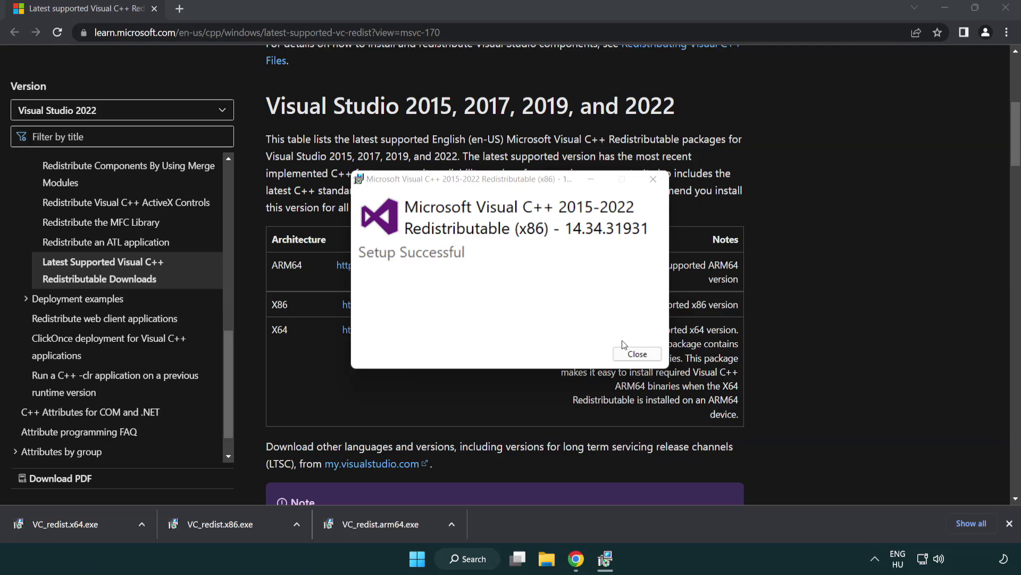
left_click(637, 353)
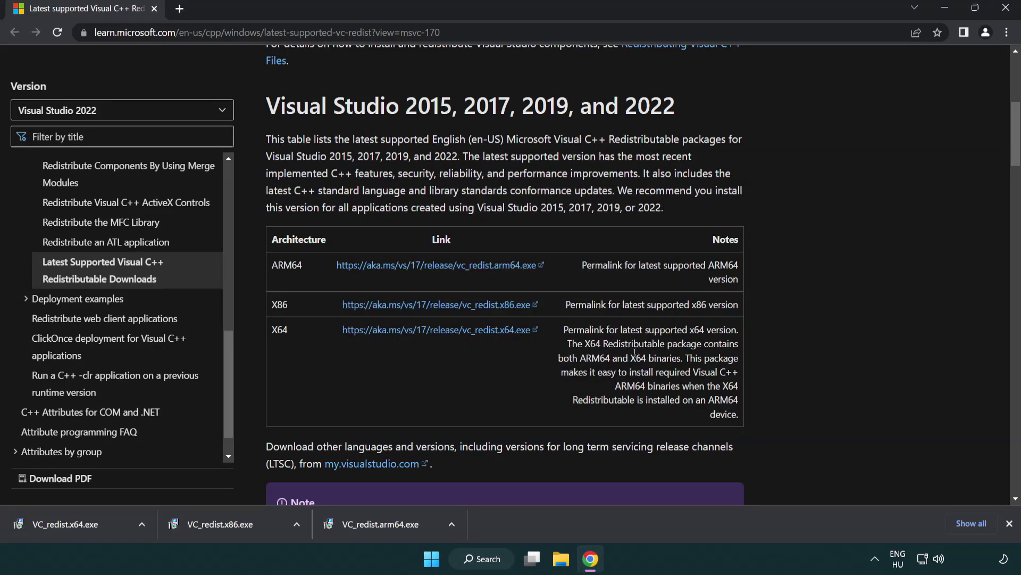
left_click(77, 522)
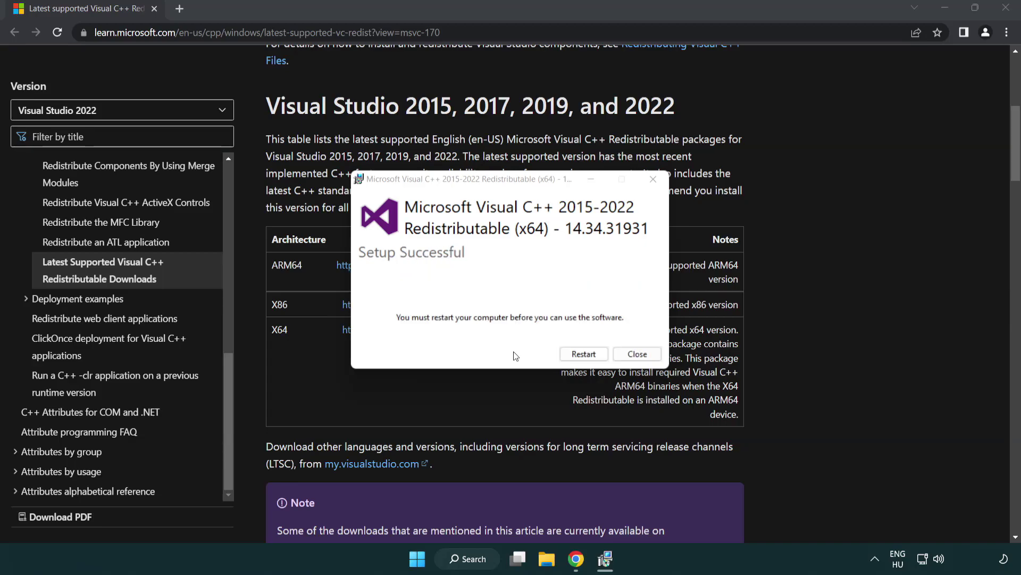
left_click(637, 354)
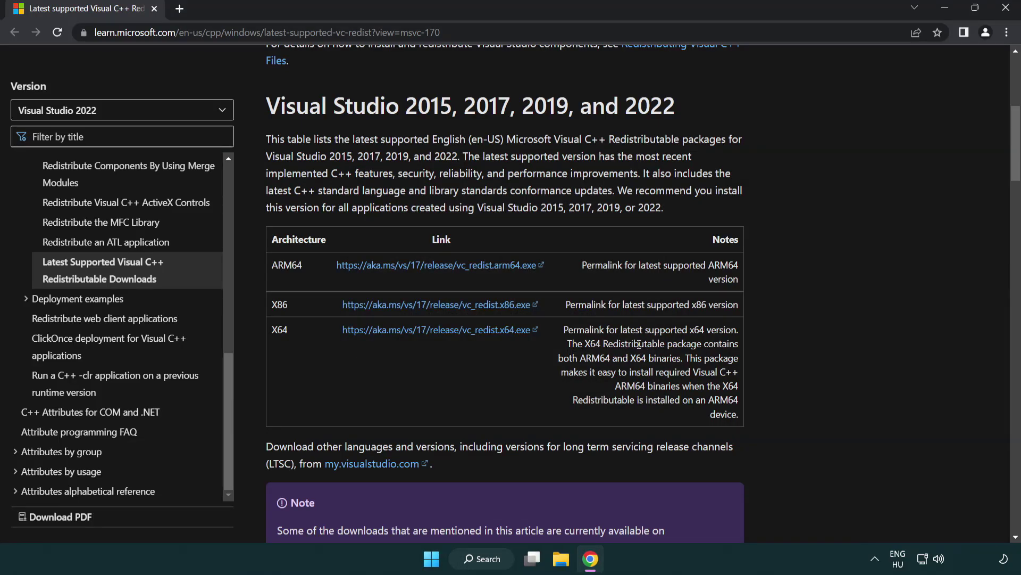
Step: Close the browser and run sfc /scannow in an administrator Command Prompt; no violations found
left_click(1006, 8)
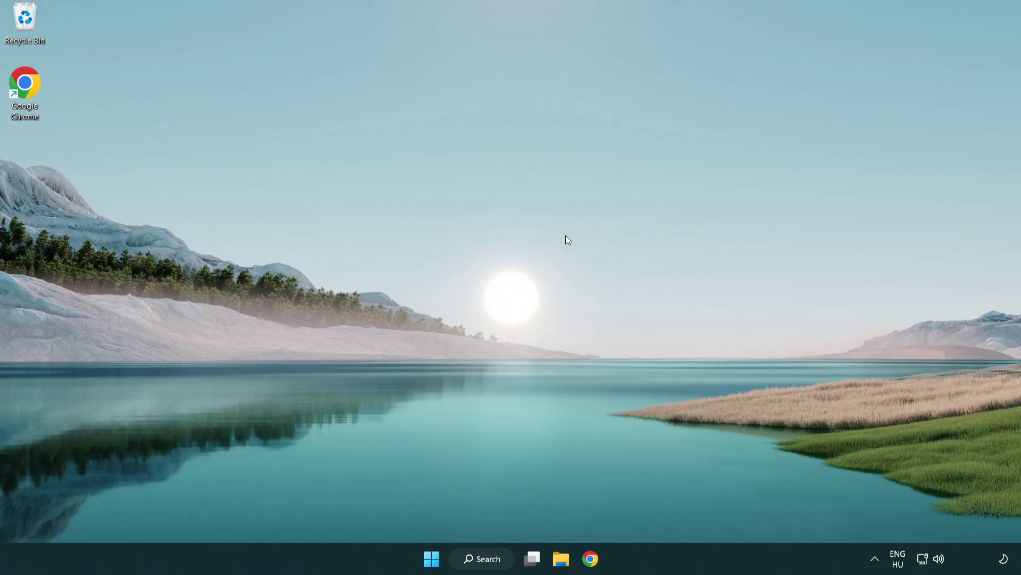
left_click(477, 558)
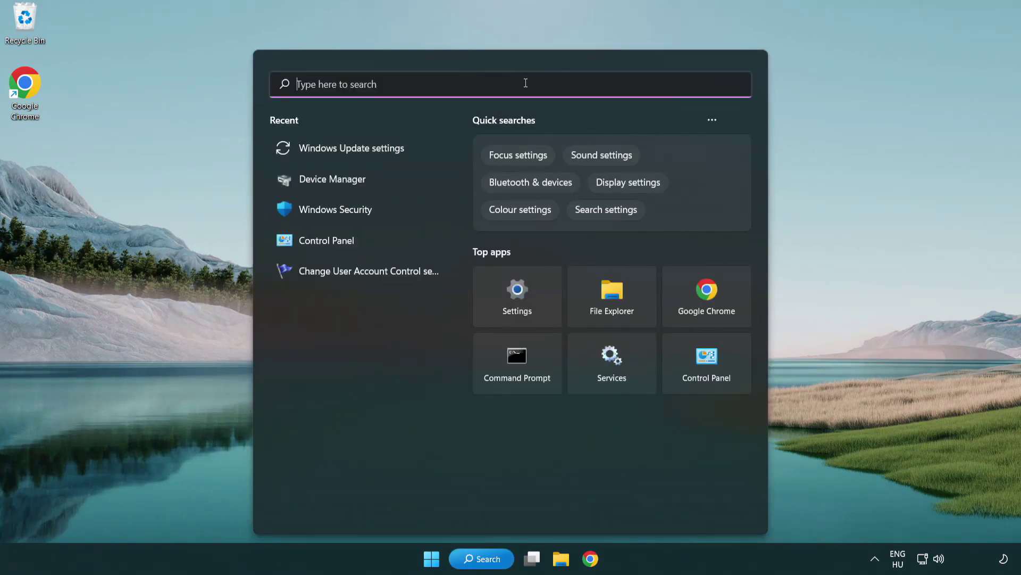
type("cmd")
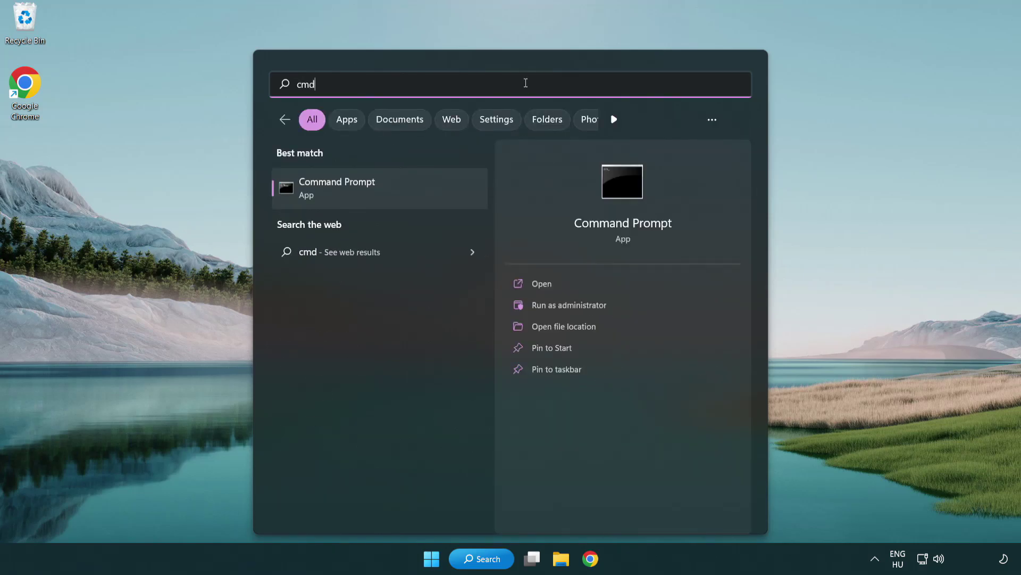
right_click(390, 190)
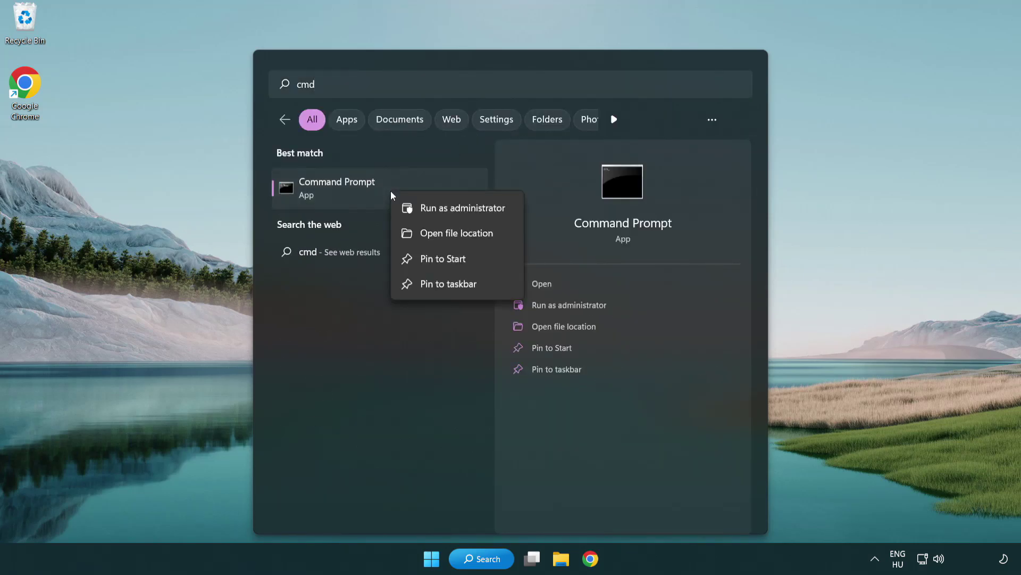
left_click(461, 213)
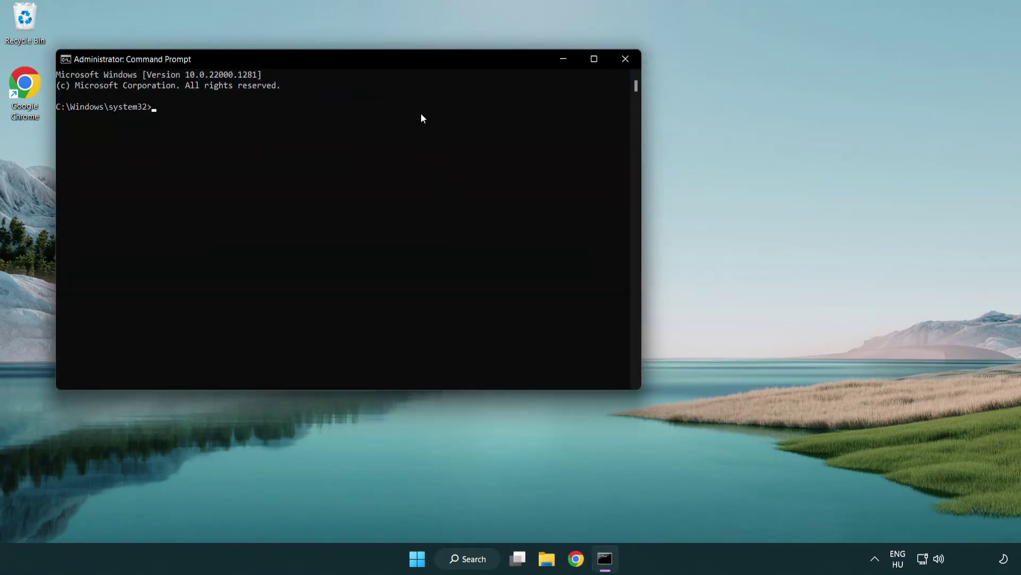
left_click_drag(363, 59, 514, 104)
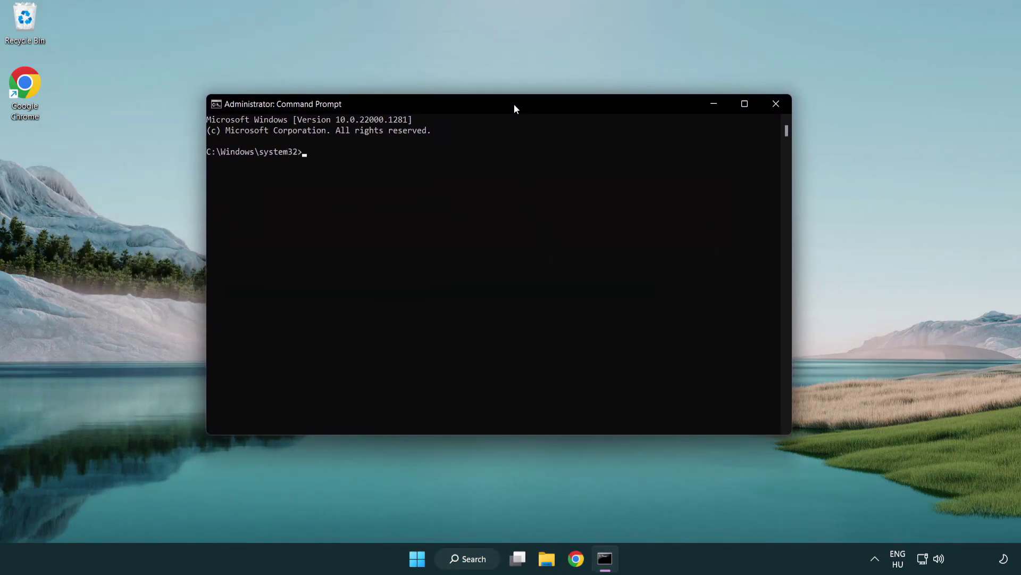
type("sfc /scannow")
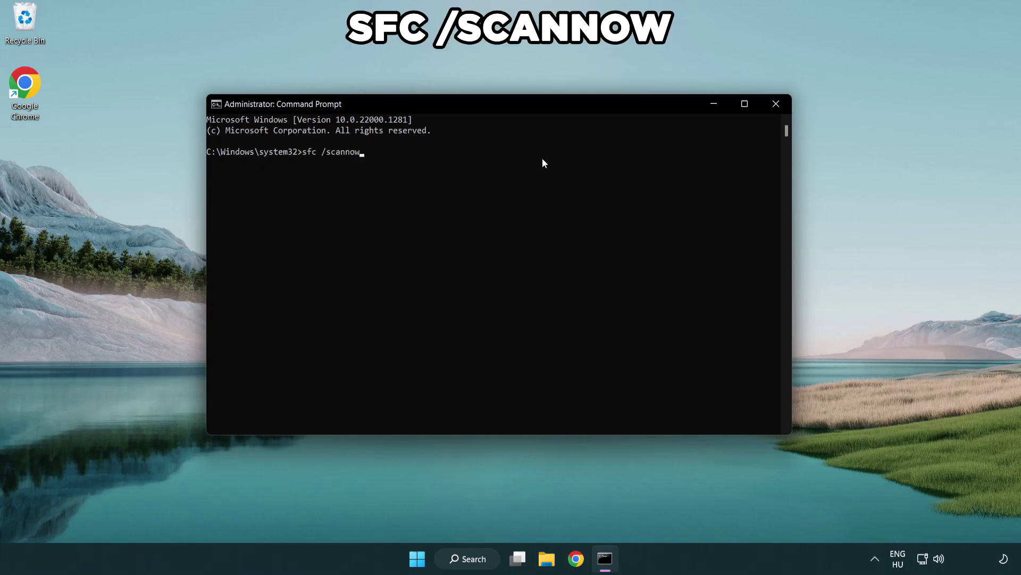
key("Return")
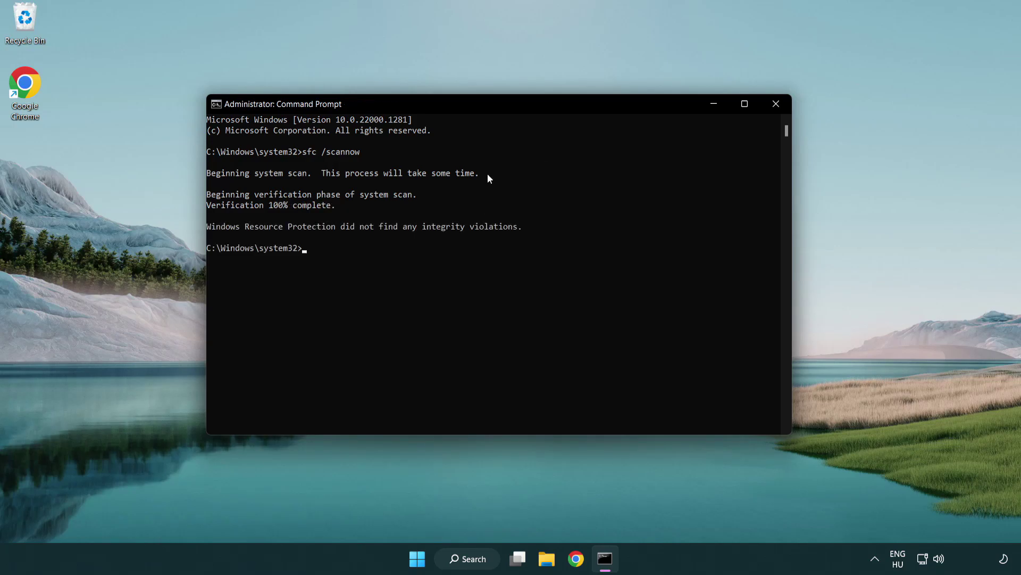
Step: Close Command Prompt and show the Start menu's Sleep, Shut down and Restart options
left_click(777, 104)
left_click(425, 565)
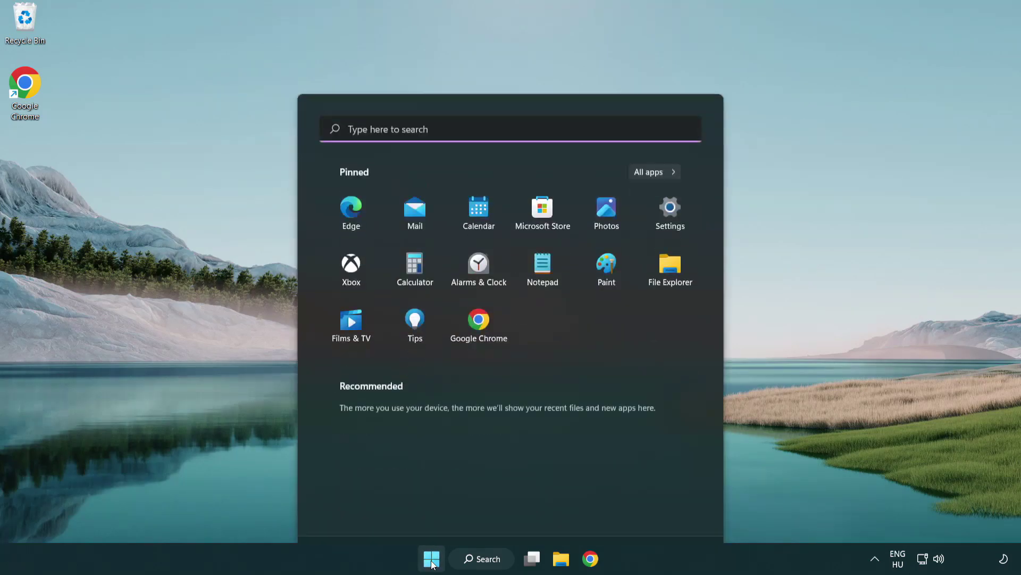
left_click(676, 512)
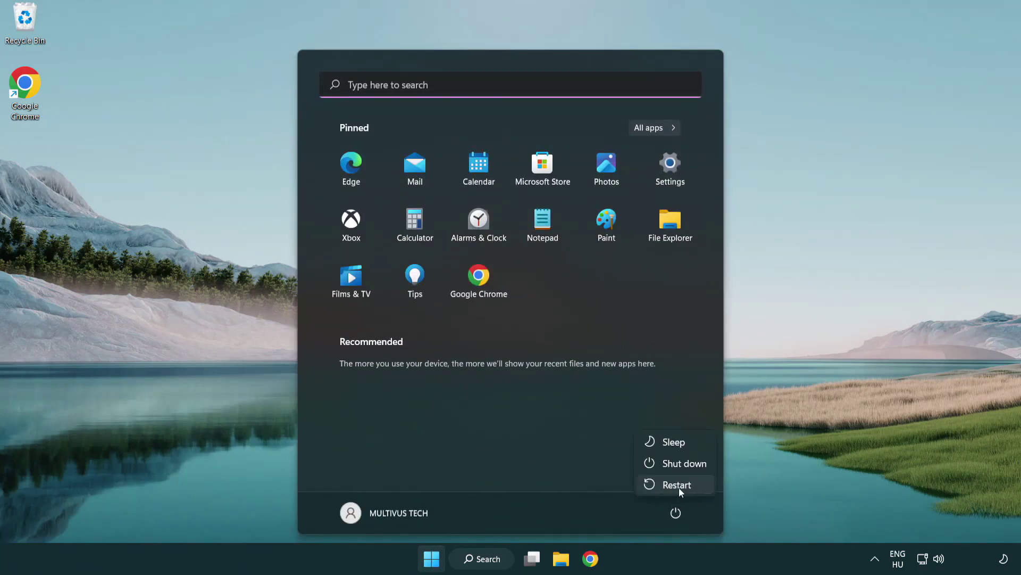